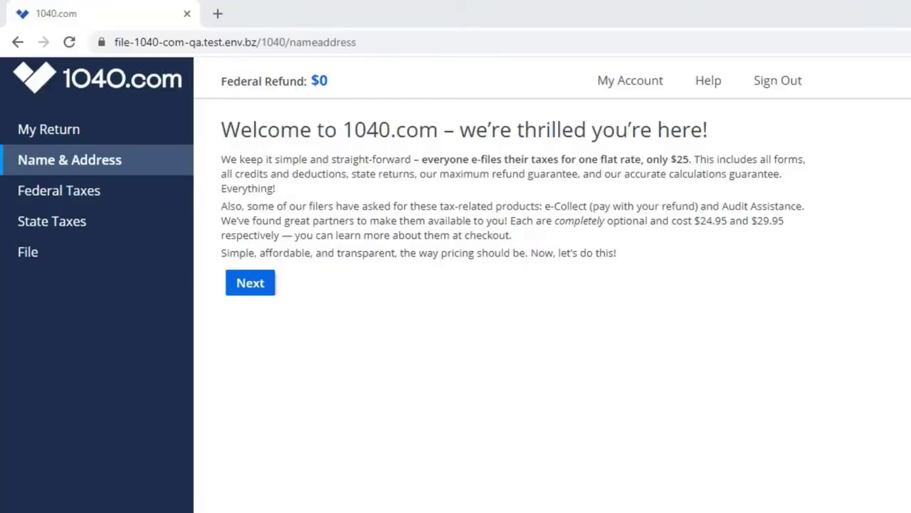
Step: Start the return and choose the joint filing status
left_click(250, 287)
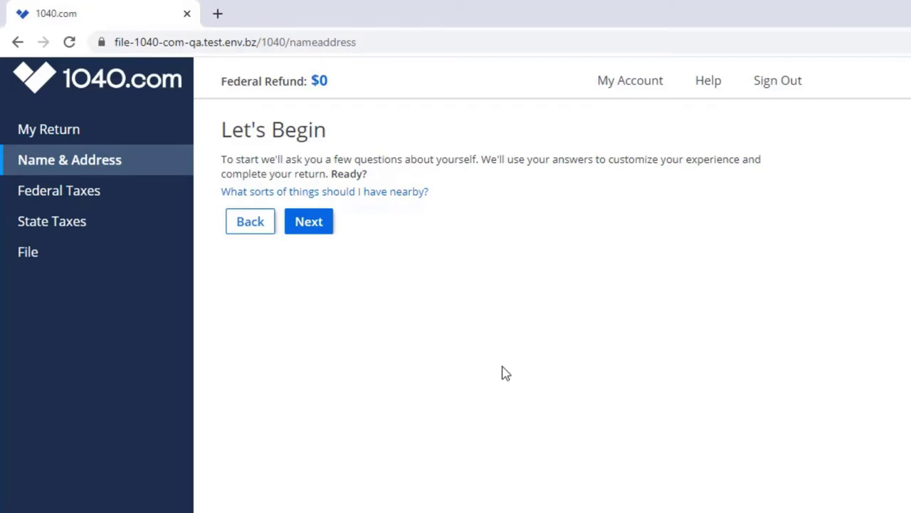
left_click(313, 227)
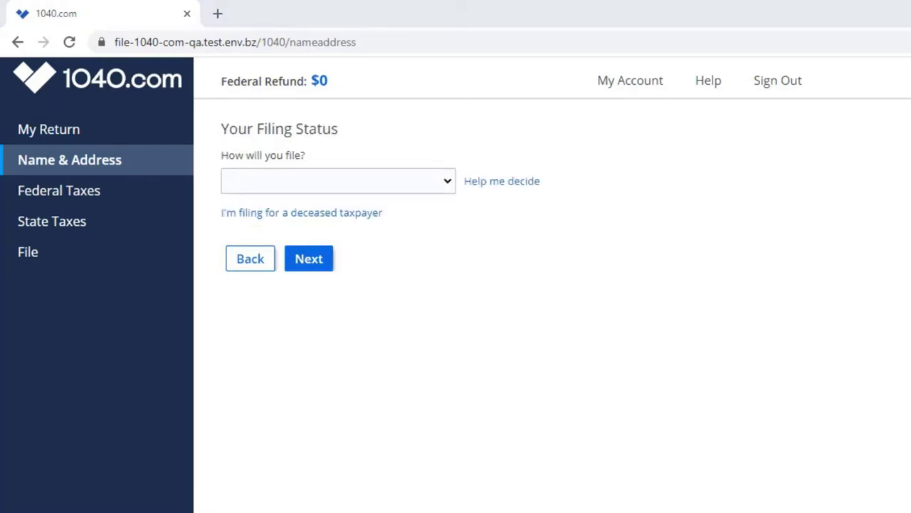
left_click(446, 181)
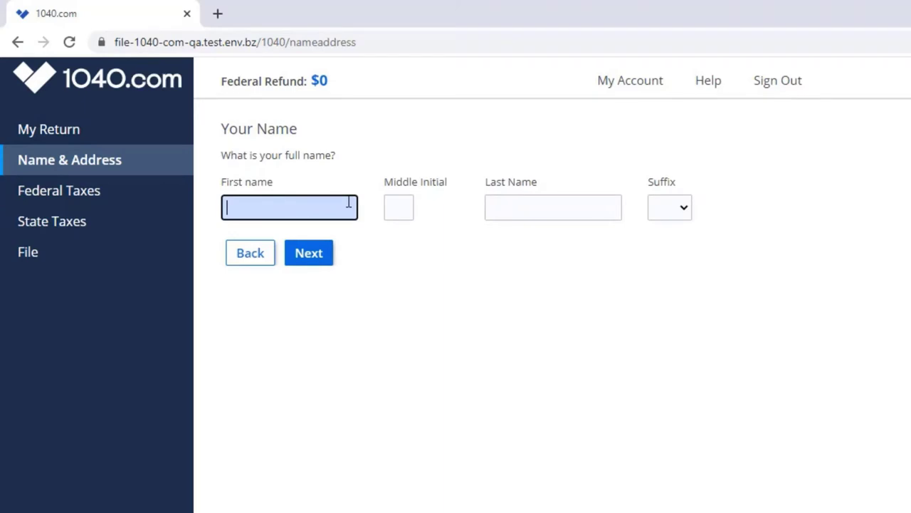
Step: Enter the filer's first and last name and Social Security number
type("Jane")
key("Tab")
type("Doe")
left_click(316, 258)
key("Return")
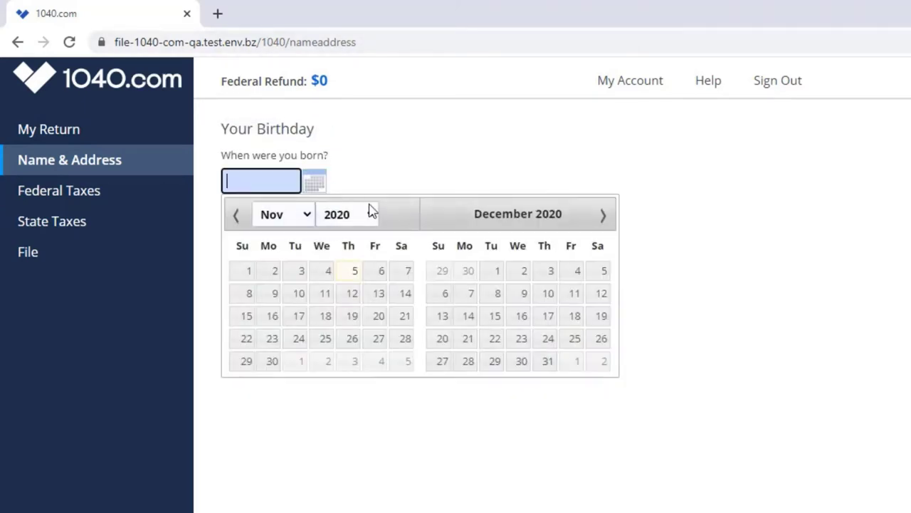
Step: Pick the filer's birth year and day from the calendar
left_click(366, 214)
left_click(325, 434)
left_click(301, 335)
left_click(374, 211)
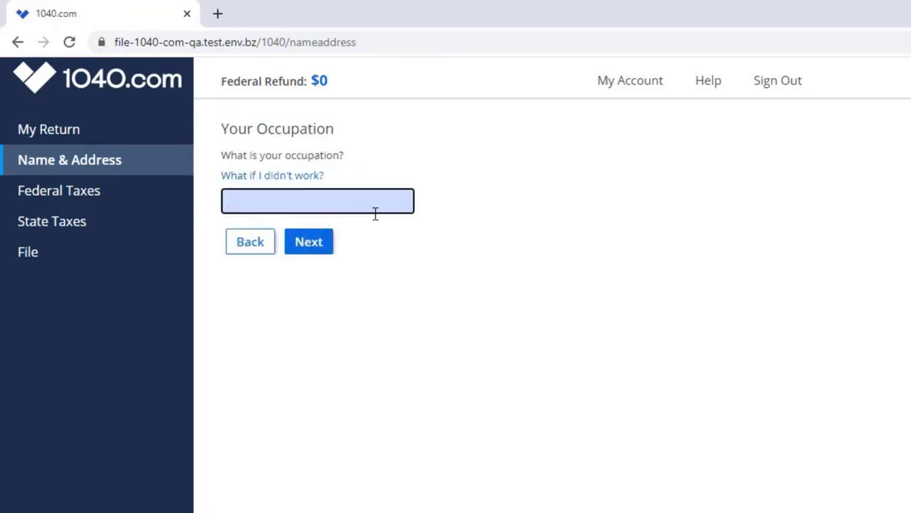
Step: Submit the filer's occupation as Sales and enter the spouse's first and last name
type("Sales")
left_click(312, 245)
left_click(317, 210)
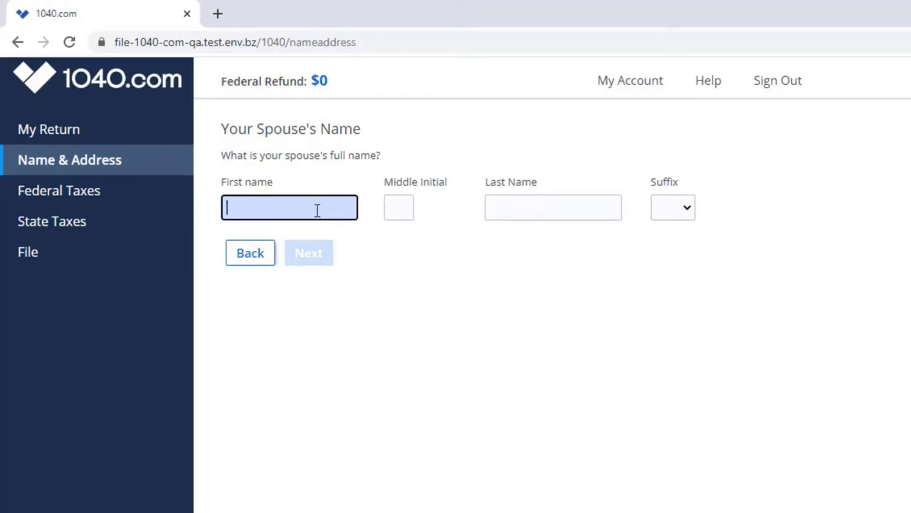
type("John")
key("Tab")
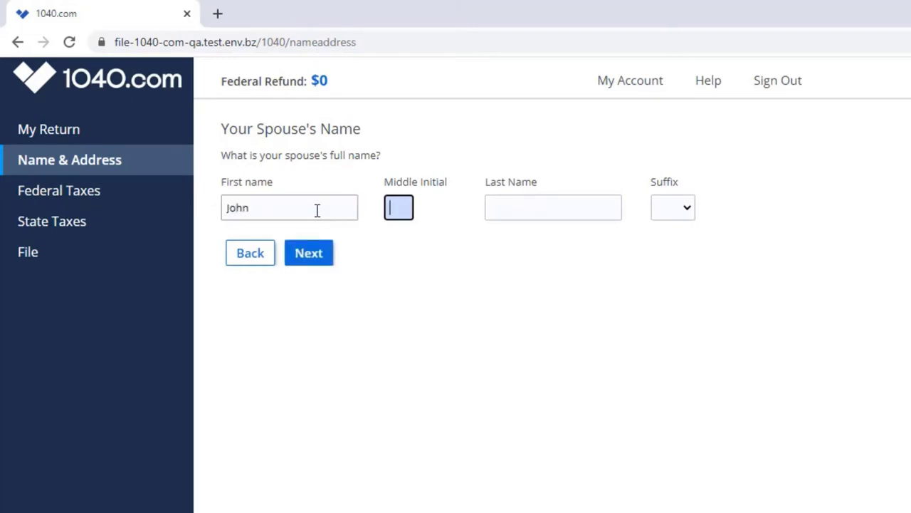
key("Tab")
type("Doe")
key("Return")
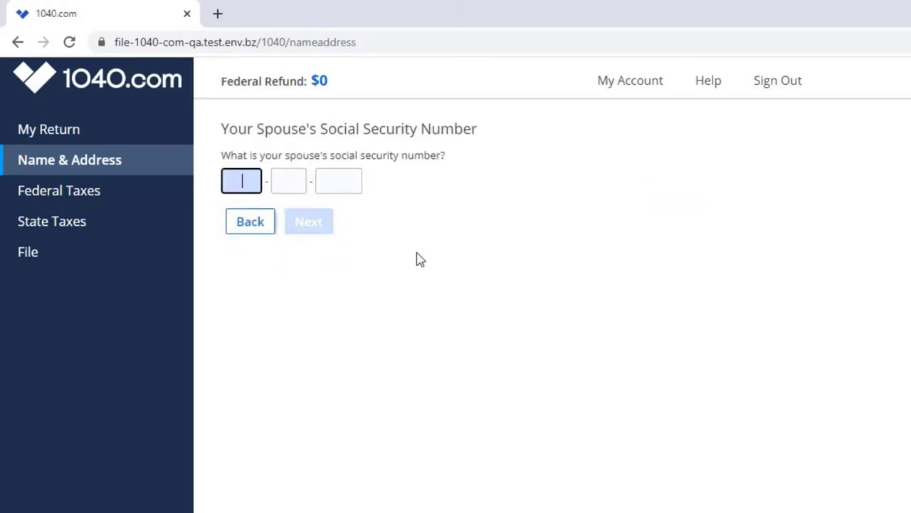
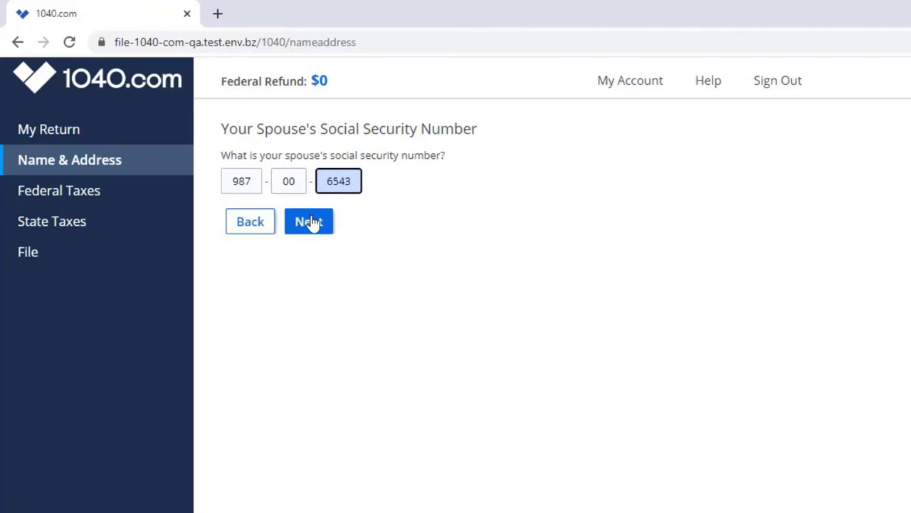
Step: Enter the spouse's Social Security number, answer No, and give occupation 'Sale'
left_click(310, 223)
left_click(322, 200)
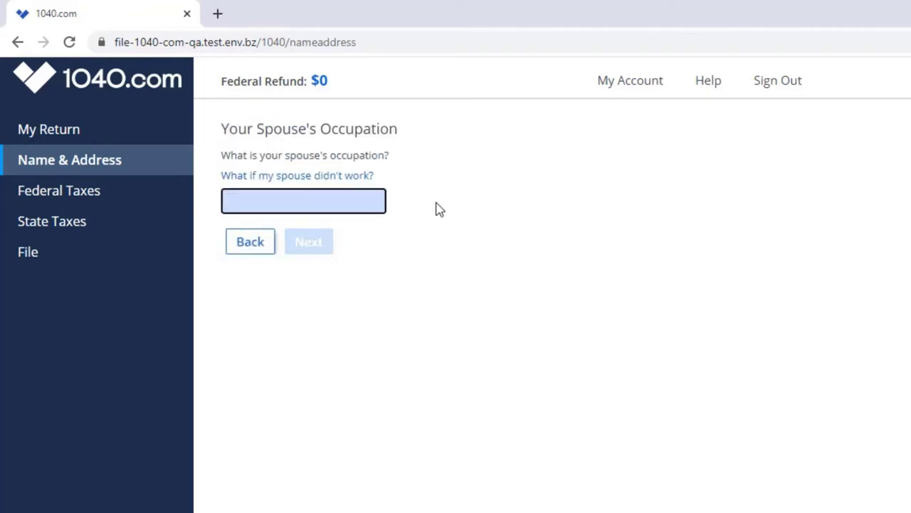
type("Sale")
left_click(300, 244)
Step: Set the spouse's birth year, month and day in the calendar
left_click(335, 215)
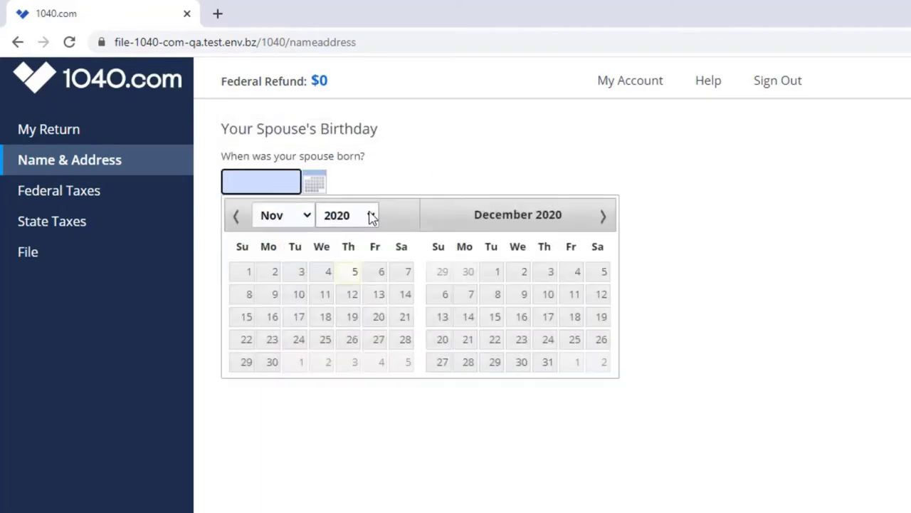
scroll(332, 349, "up", 3)
left_click(336, 252)
left_click(288, 215)
left_click(285, 253)
left_click(301, 272)
left_click(313, 254)
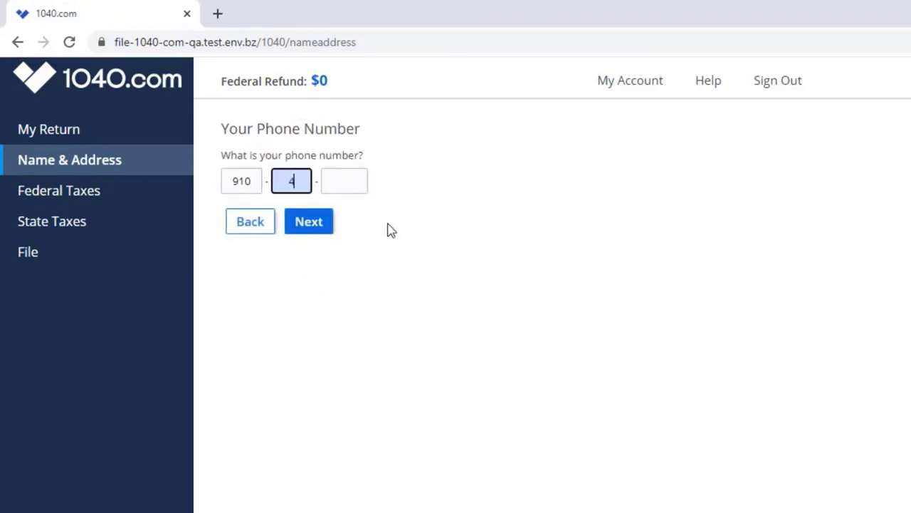
Step: Enter the phone number, then the mailing street address and ZIP code
left_click(309, 221)
left_click(382, 189)
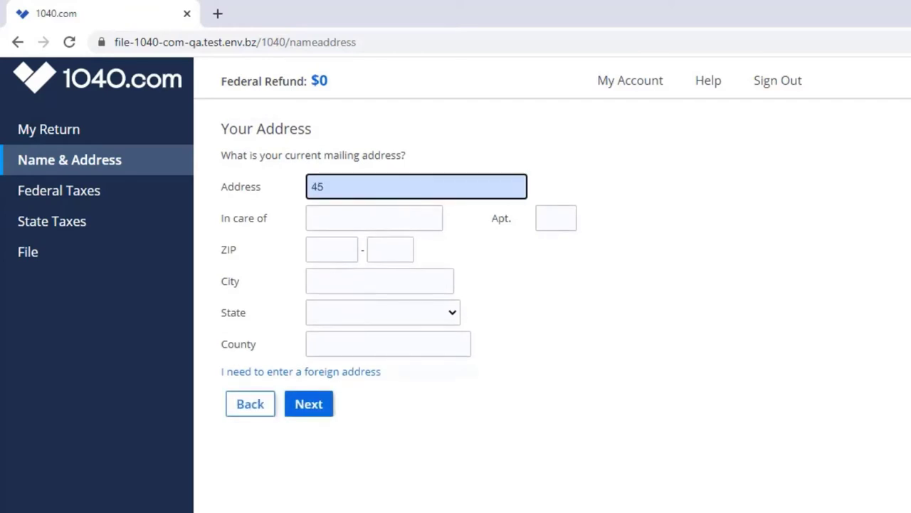
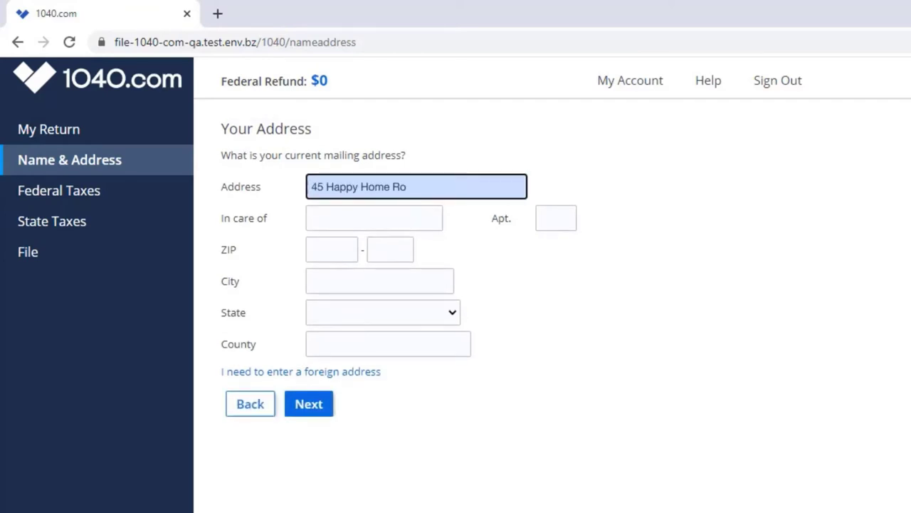
left_click(334, 251)
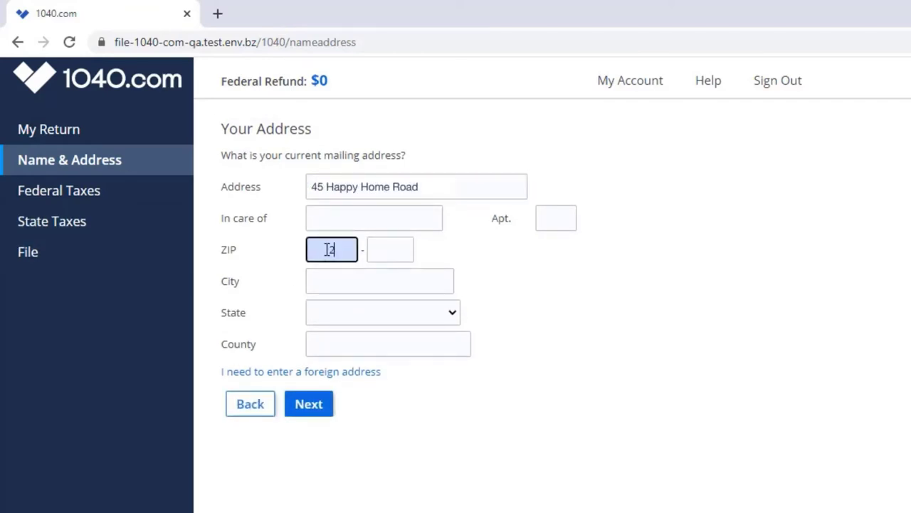
type("28734")
left_click(309, 405)
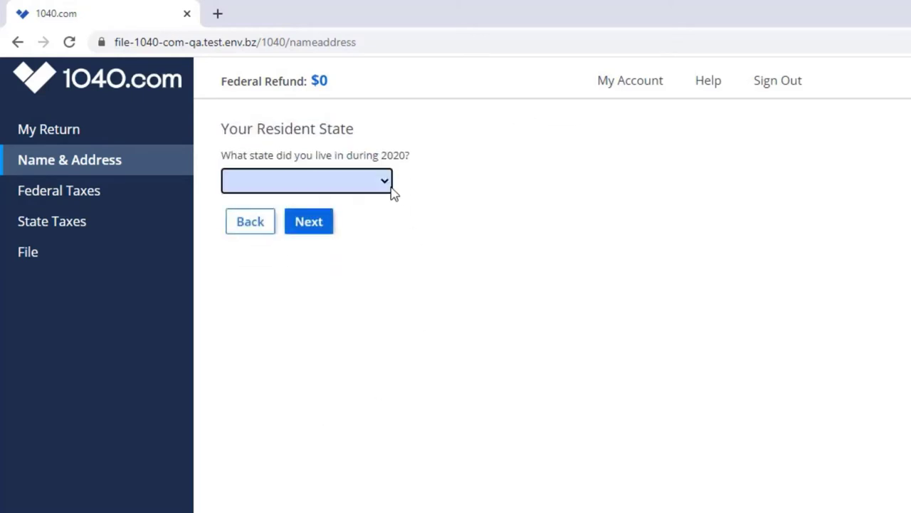
Step: Set North Carolina as resident state and leave the school district blank
left_click(383, 187)
scroll(337, 305, "down", 5)
left_click(367, 426)
left_click(318, 227)
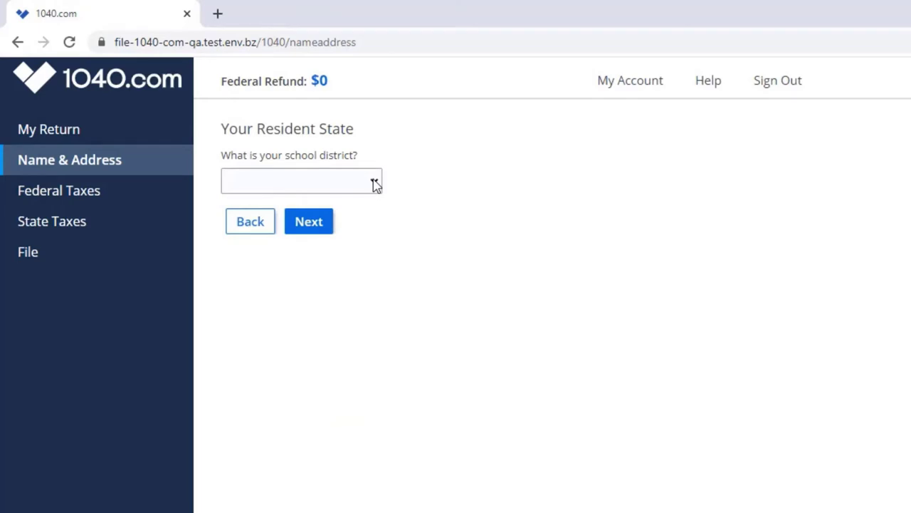
left_click(375, 184)
left_click(375, 184)
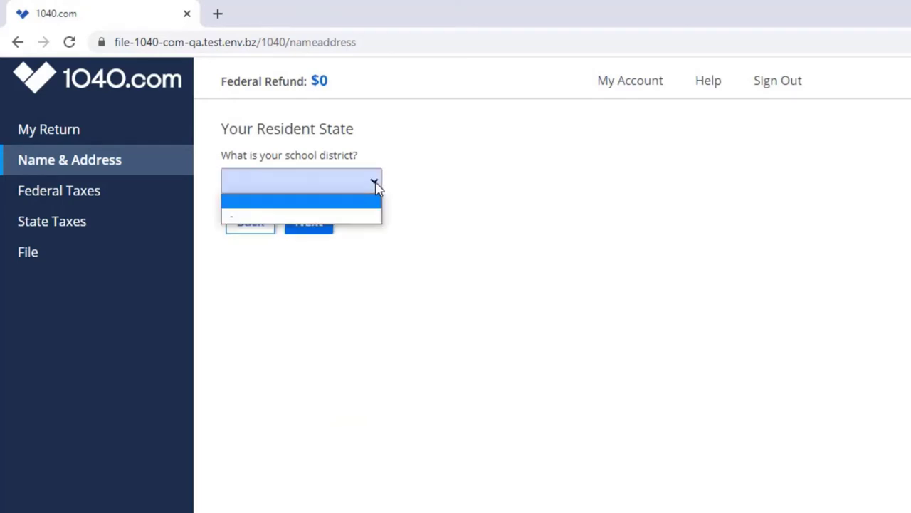
left_click(375, 202)
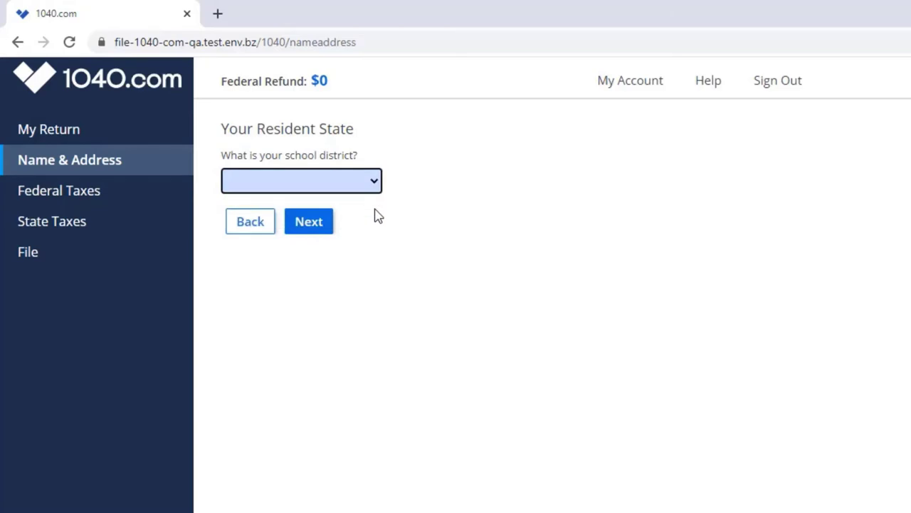
left_click(313, 228)
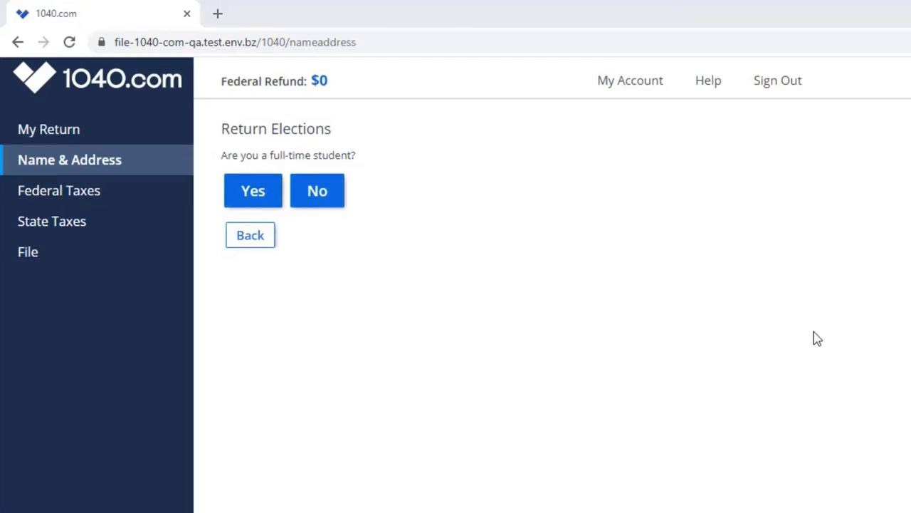
Step: Answer No to student for both, Yes to the $3 campaign fund for both, No to blind for both
left_click(320, 198)
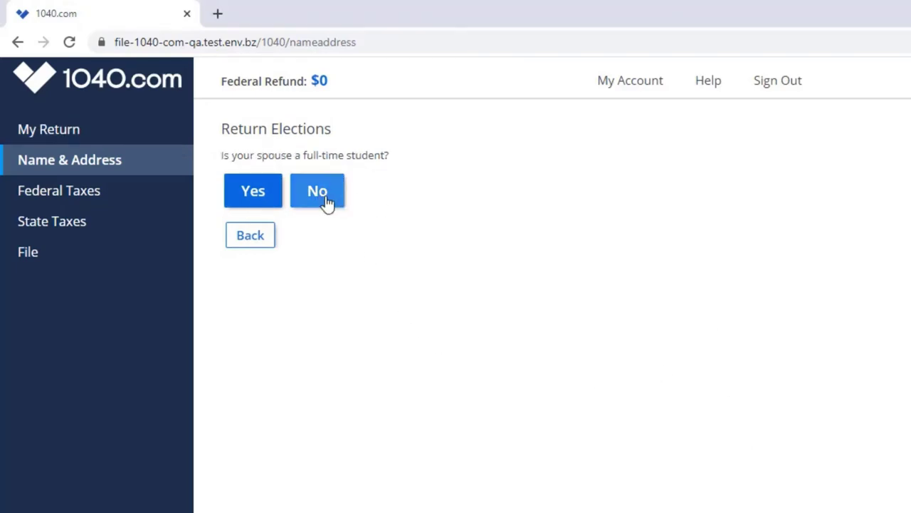
left_click(320, 199)
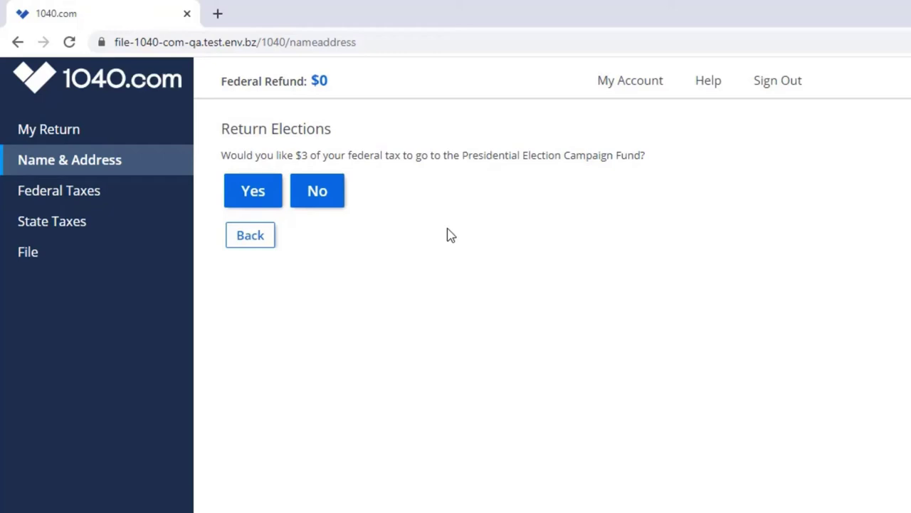
left_click(262, 194)
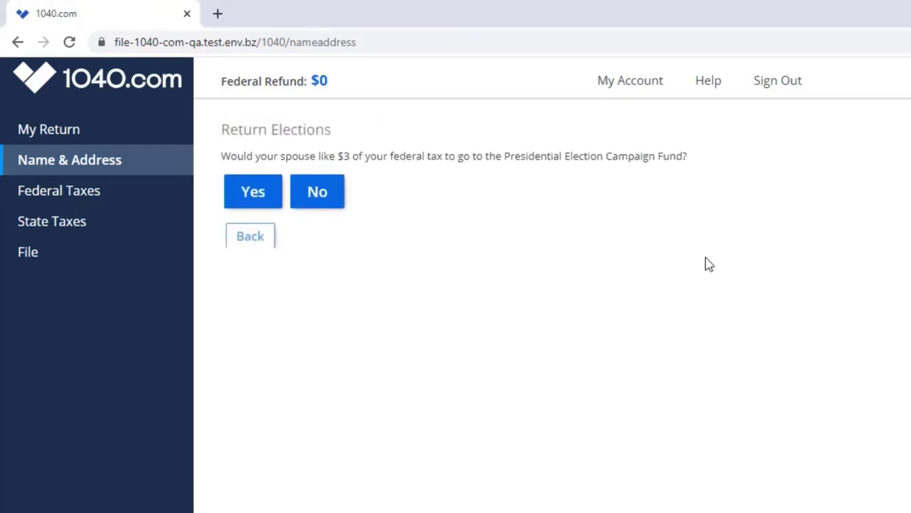
left_click(263, 191)
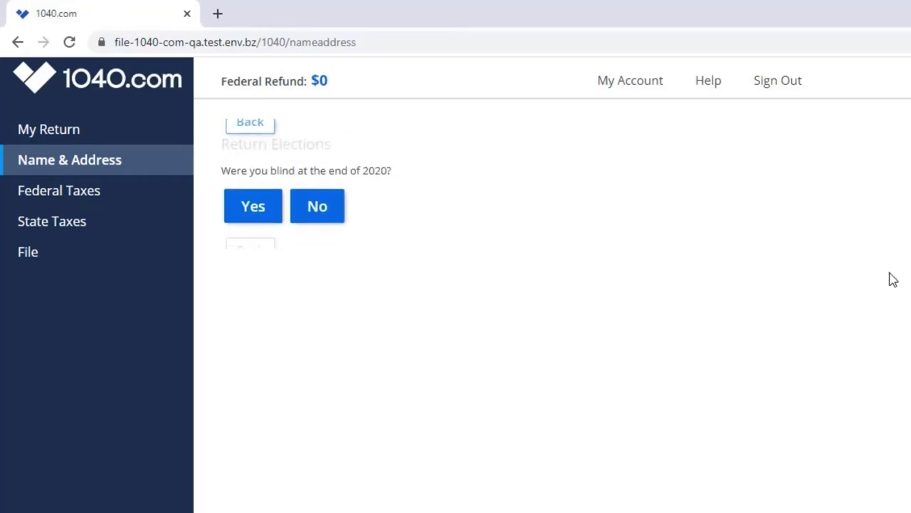
left_click(326, 201)
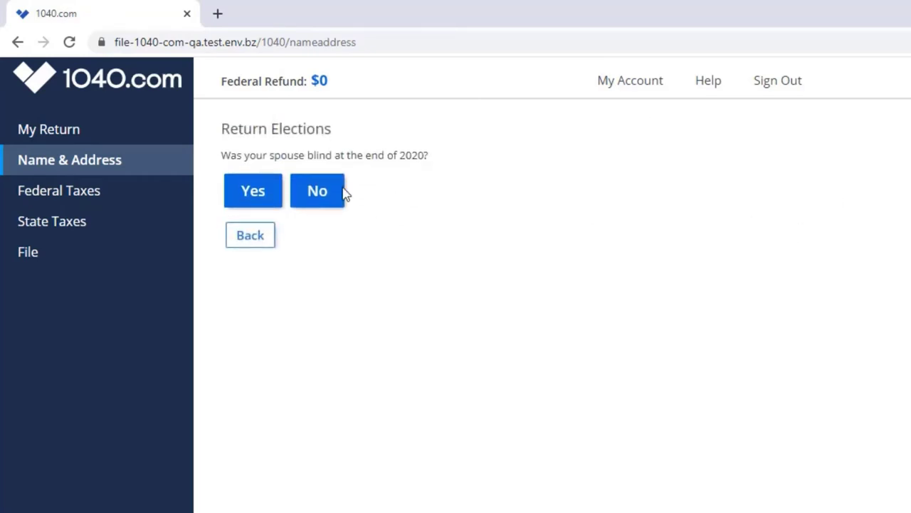
left_click(333, 192)
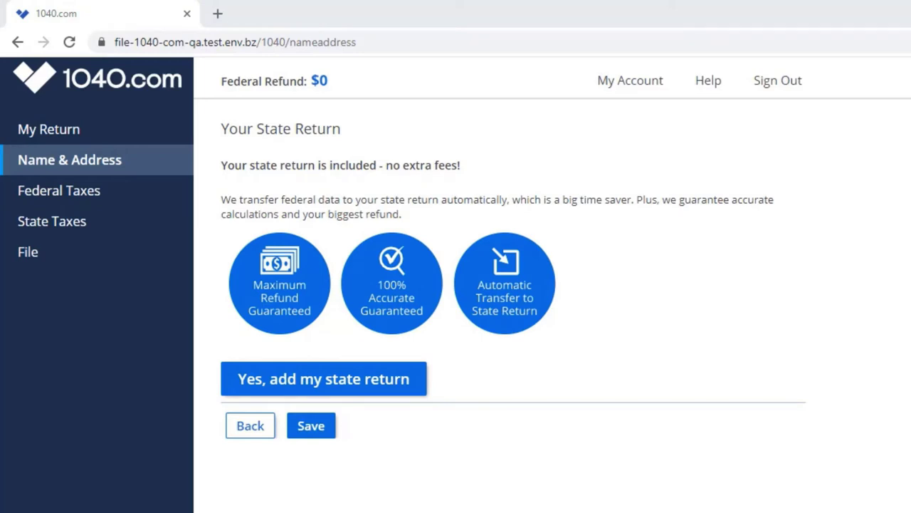
Step: Choose 'Yes, add my state return' on the Your State Return page
left_click(358, 383)
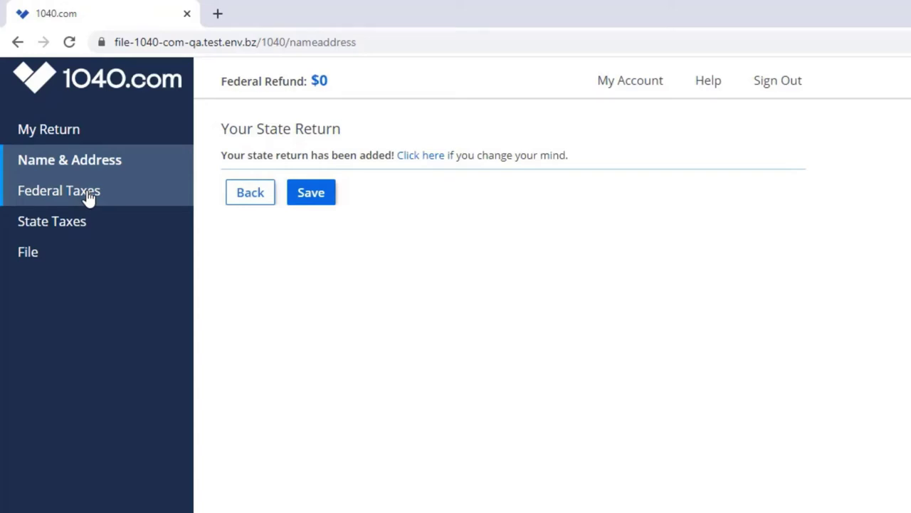
Step: Go to the Federal Taxes section from the sidebar
left_click(89, 198)
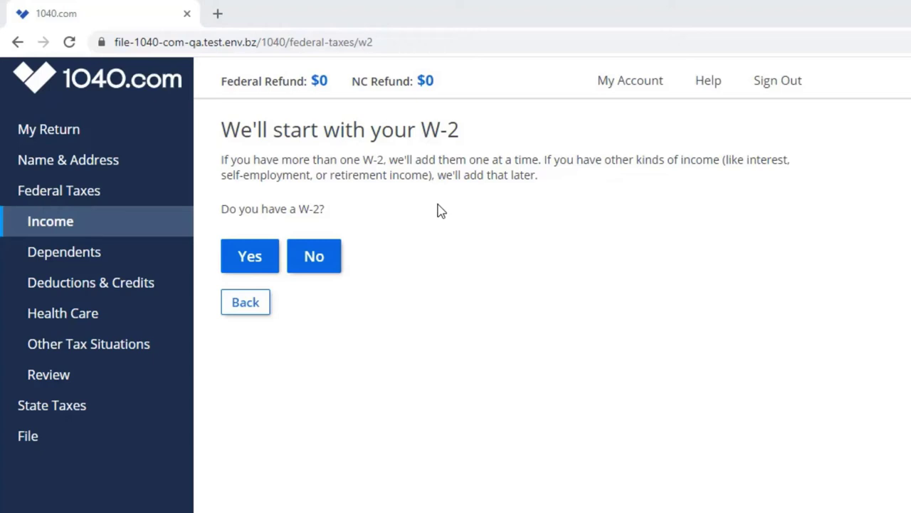
Step: Confirm there is a W-2 and assign it to the primary taxpayer
left_click(254, 267)
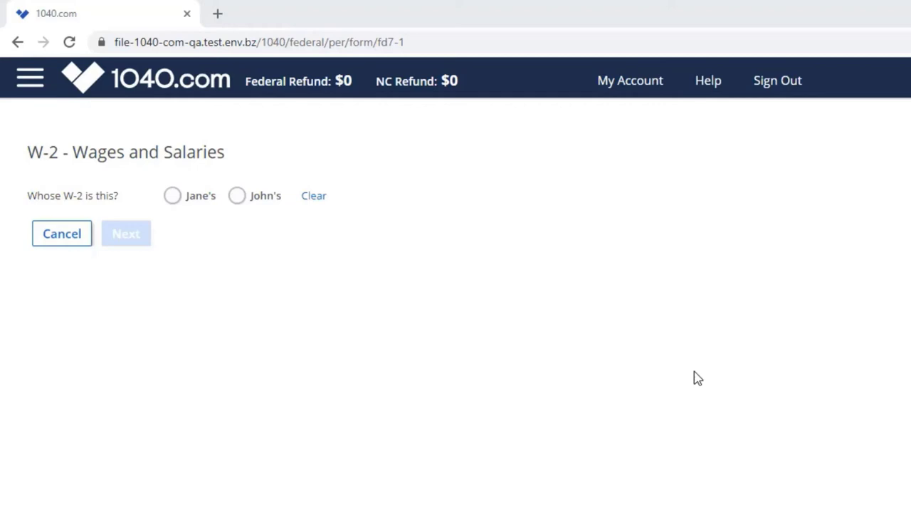
left_click(172, 196)
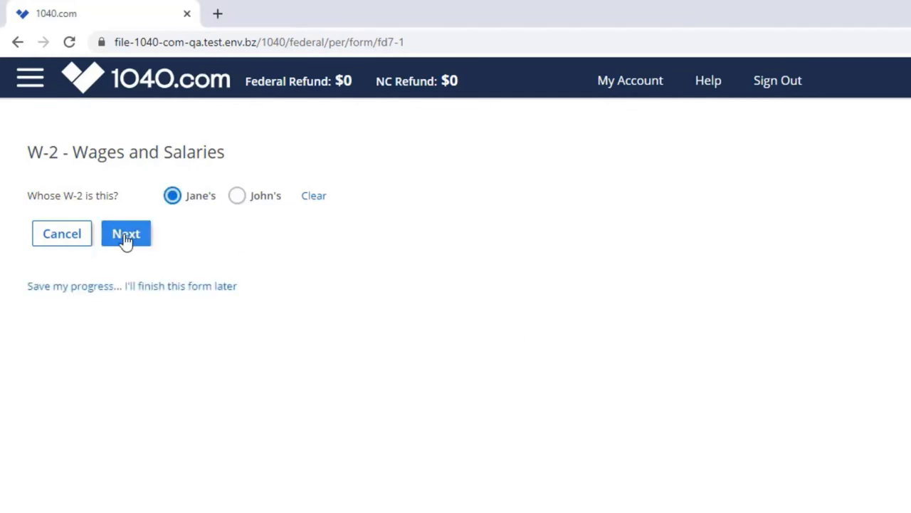
left_click(125, 235)
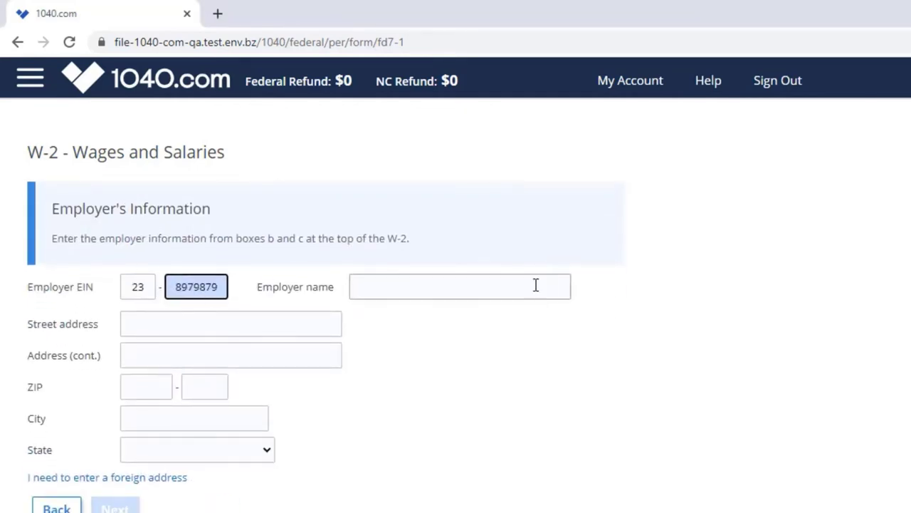
Step: Fill in the employer's EIN, name 'Sales Company', street address and ZIP code
left_click(538, 283)
type("Sales Company")
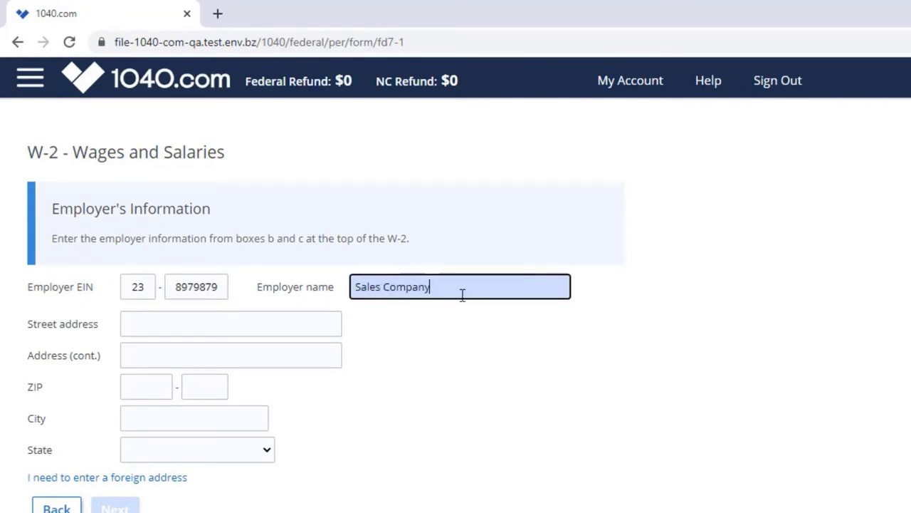
left_click(223, 323)
type("22 Blue Street")
left_click(145, 386)
type("28734")
key("Return")
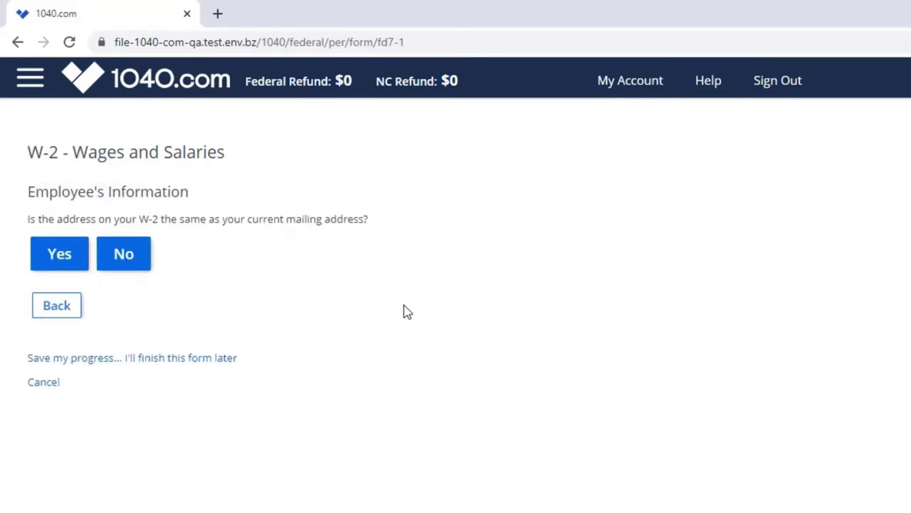
Step: Confirm the address and enter boxes 1–6: 50000, 5000, 50,000, 2500, 50000, 2200
left_click(52, 254)
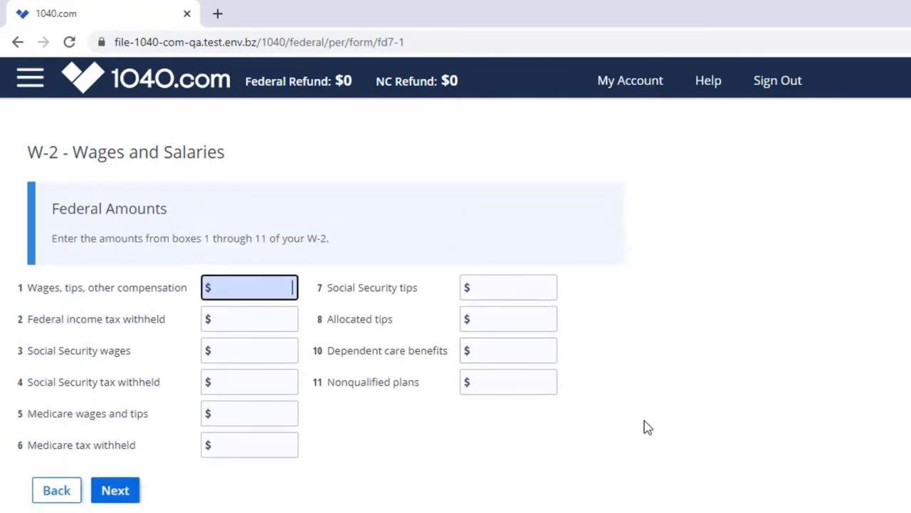
type("500000")
left_click(275, 319)
type("5000")
left_click(271, 356)
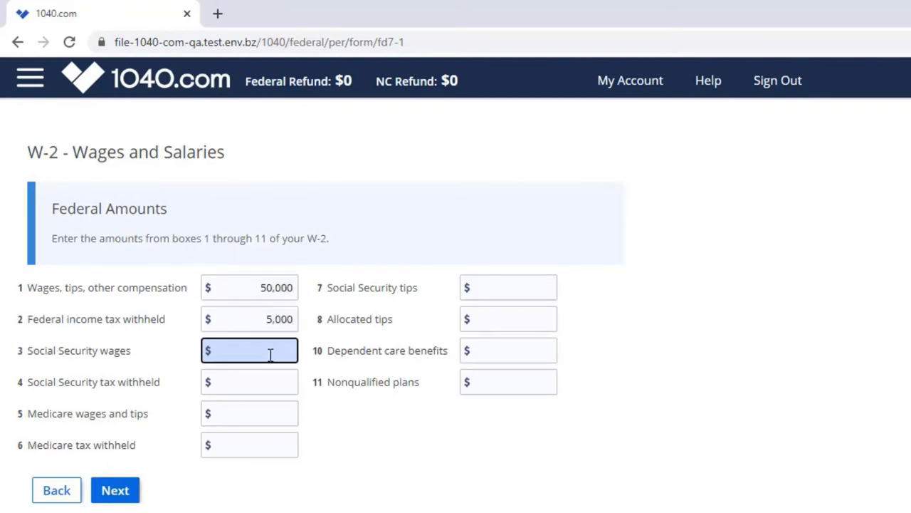
type("50,000")
left_click(261, 376)
type("2500")
left_click(258, 415)
type("50000")
left_click(268, 445)
type("2200")
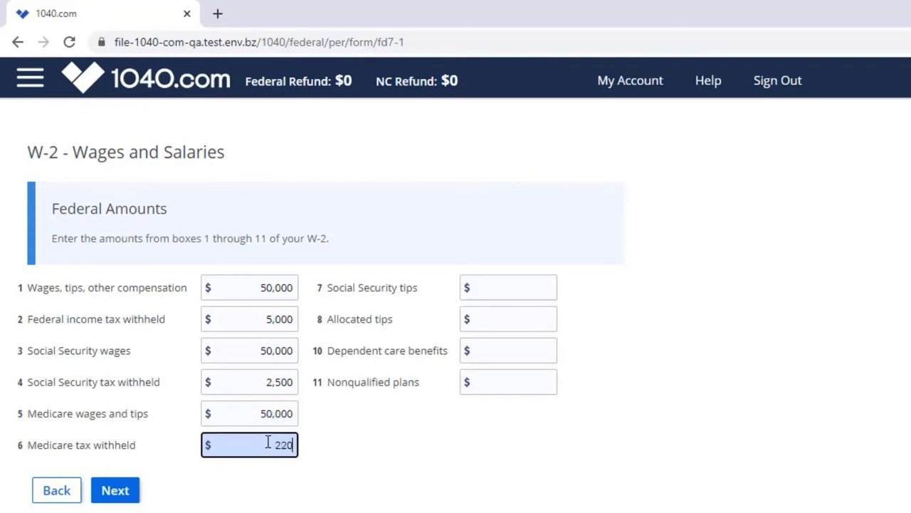
left_click(114, 490)
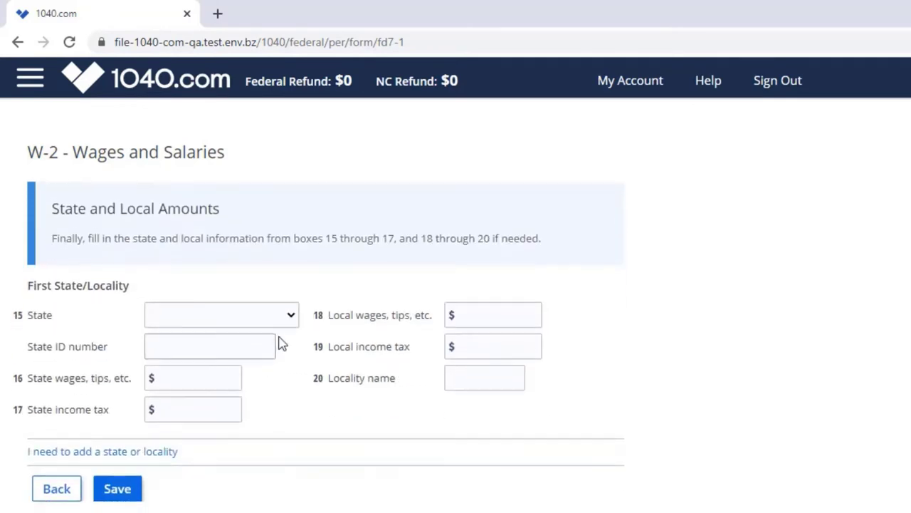
Step: Set North Carolina with its state ID, state wages 50000 and state tax 2400, and save
left_click(278, 315)
scroll(228, 453, "down", 5)
left_click(189, 431)
left_click(213, 346)
type("4654654")
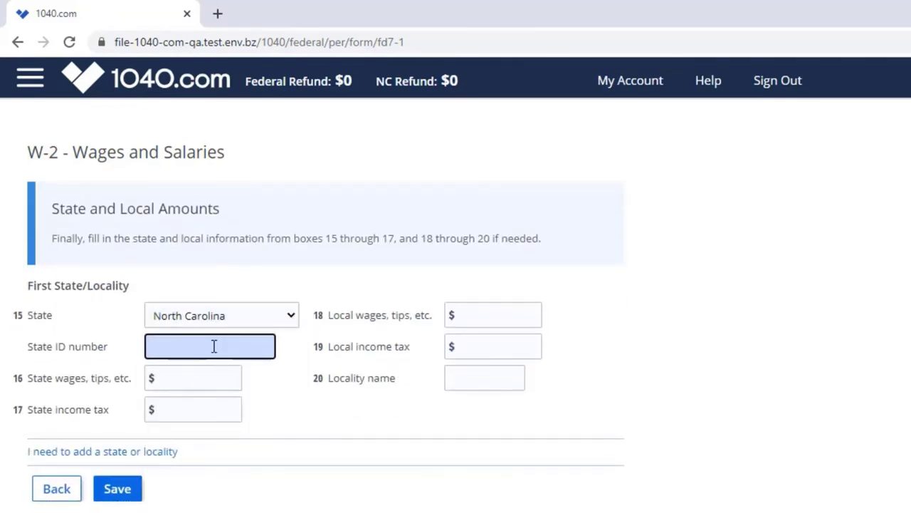
left_click(203, 382)
type("500000")
left_click(207, 410)
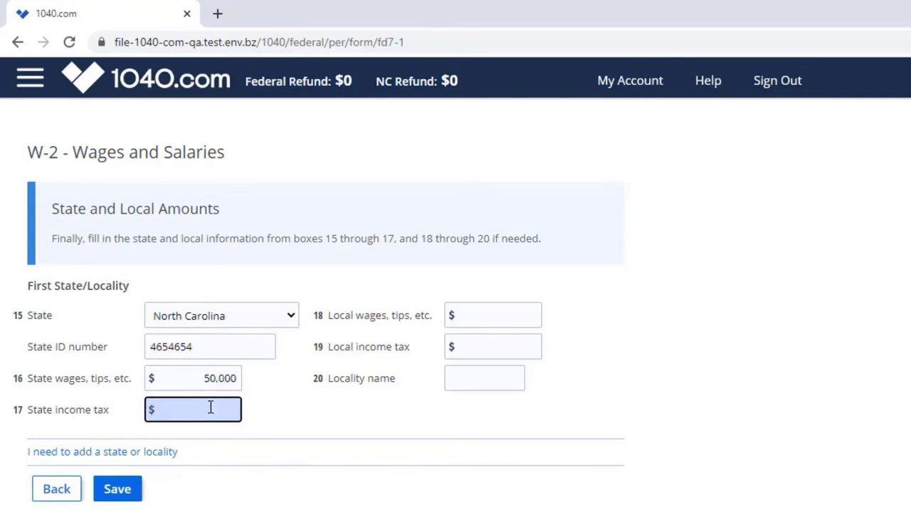
type("2400")
left_click(117, 490)
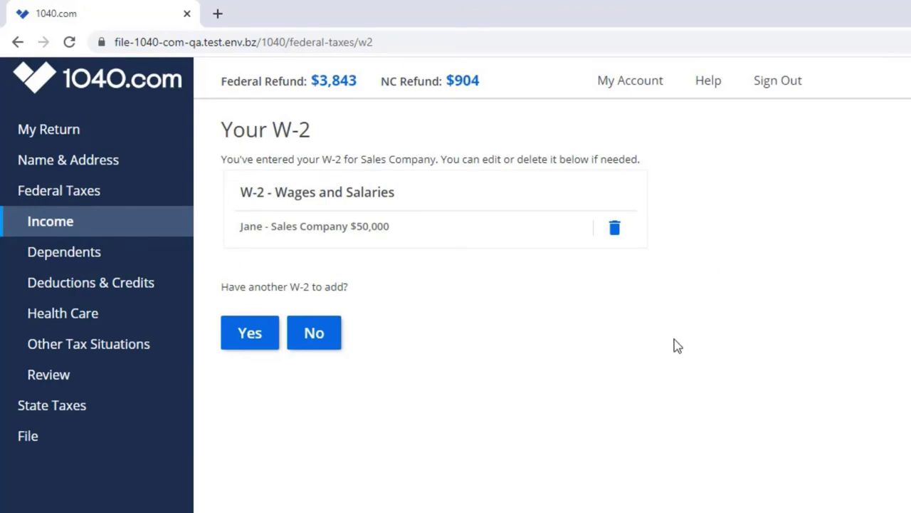
Step: Review the saved Sales Company W-2 form and leave it without changes
left_click(356, 235)
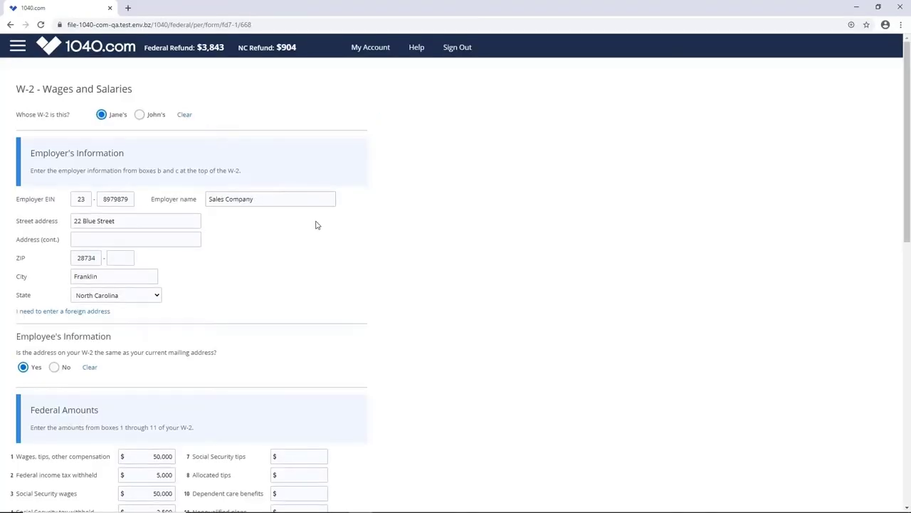
scroll(317, 225, "down", 5)
scroll(319, 225, "down", 4)
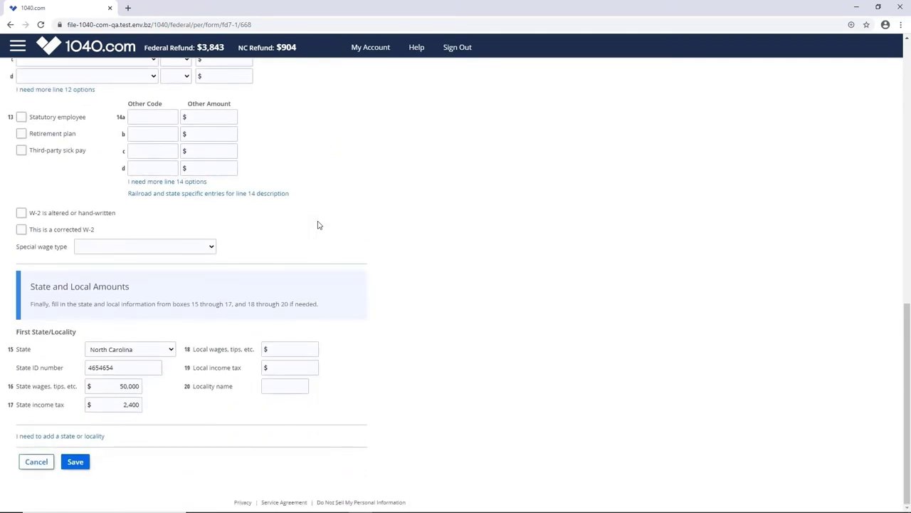
left_click(36, 463)
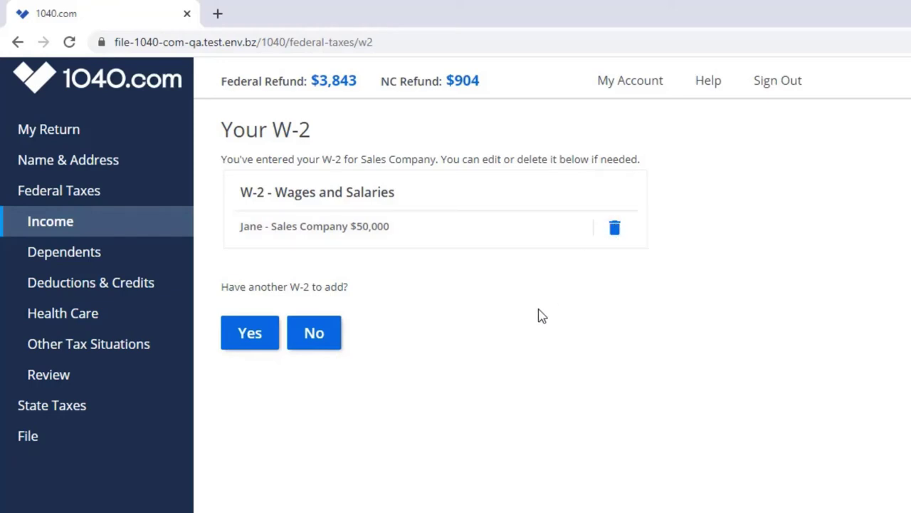
Step: Add a spouse's W-2 for employer 'Other Ssles Comp' with its EIN, street address and ZIP
left_click(255, 338)
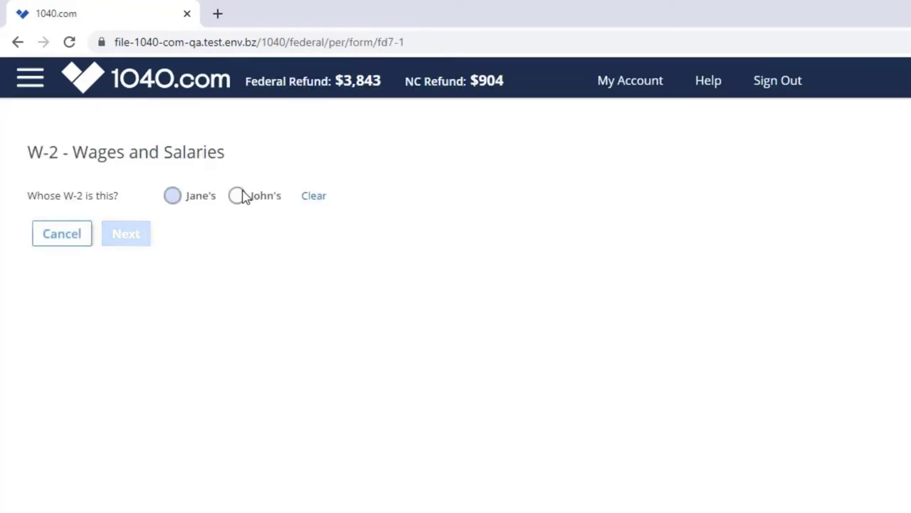
left_click(237, 197)
left_click(128, 237)
left_click(428, 288)
type("Other Ssles Company")
left_click(326, 320)
type("33 Gre")
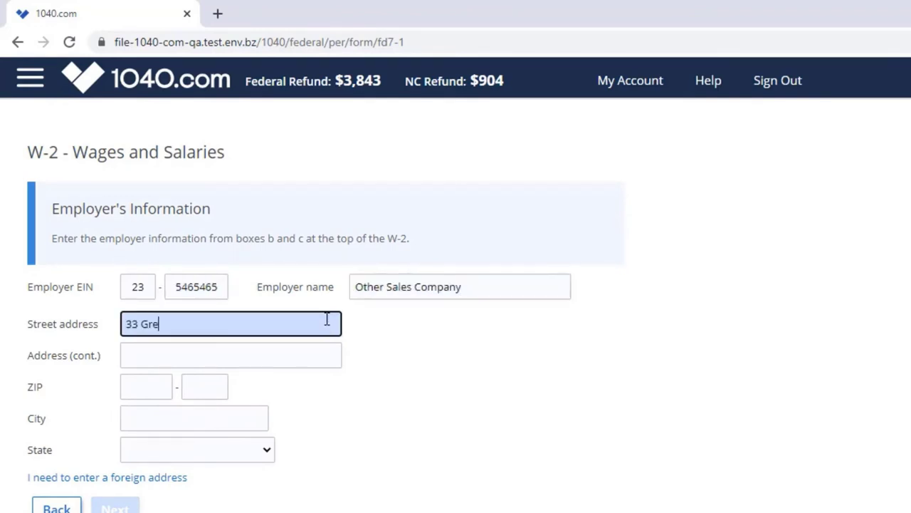
type("en Street")
key("Tab")
key("Tab")
type("28334")
key("Return")
Step: Confirm the address and enter boxes 1–6: 45000, 4200, 45,000, 2200, 45000, 800
left_click(59, 254)
left_click(245, 287)
type("45000")
left_click(277, 320)
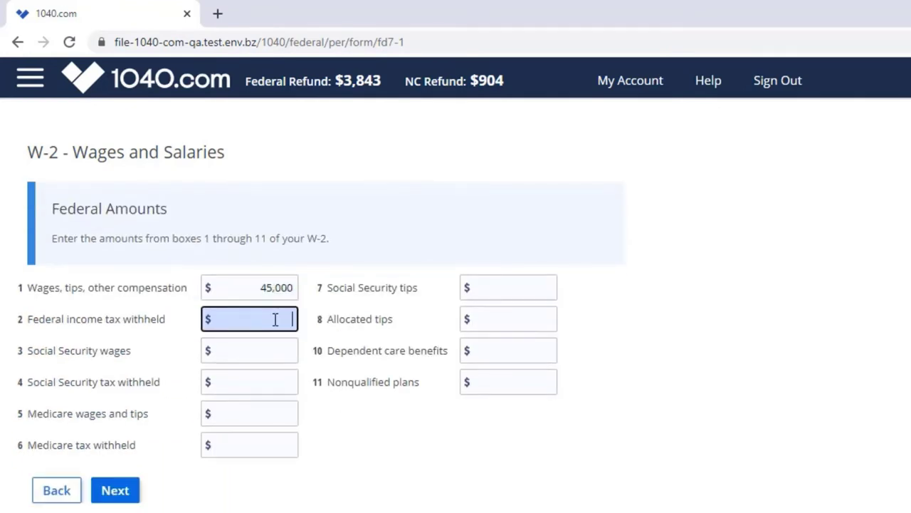
type("4200")
left_click(278, 349)
type("45,000")
left_click(282, 378)
type("2200")
left_click(267, 413)
type("45000")
left_click(277, 446)
type("800")
left_click(115, 490)
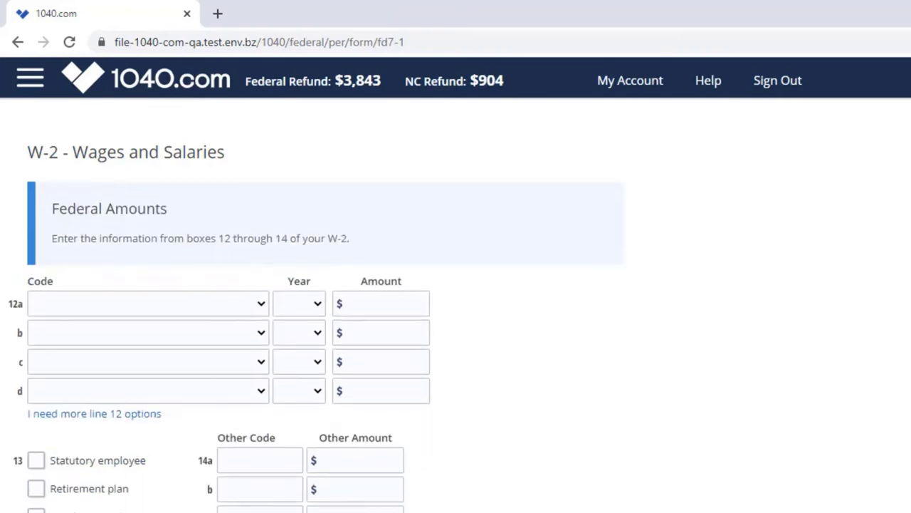
Step: Set North Carolina with state ID, state wages 45000 and state tax 4200, and save
left_click(291, 320)
scroll(255, 413, "up", 5)
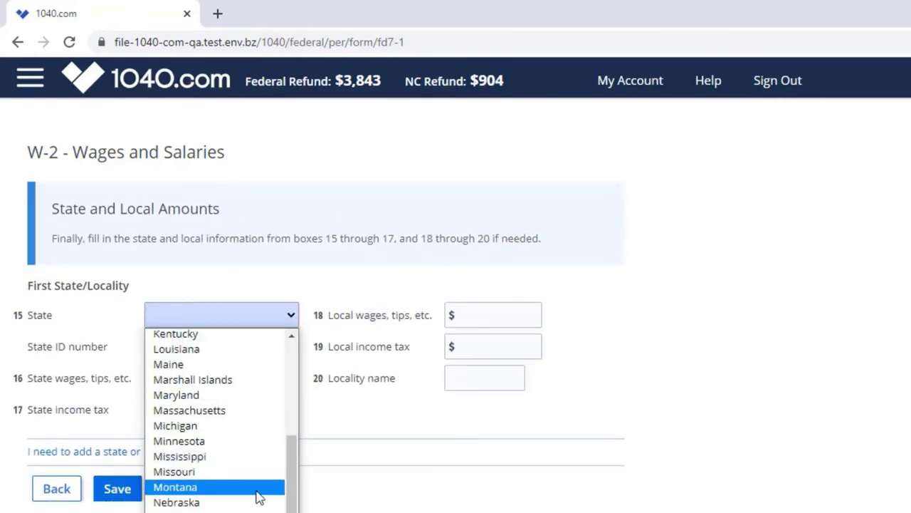
scroll(258, 495, "down", 2)
left_click(214, 431)
left_click(231, 354)
type("546796")
left_click(197, 376)
type("450000")
left_click(204, 407)
type("4200")
left_click(118, 497)
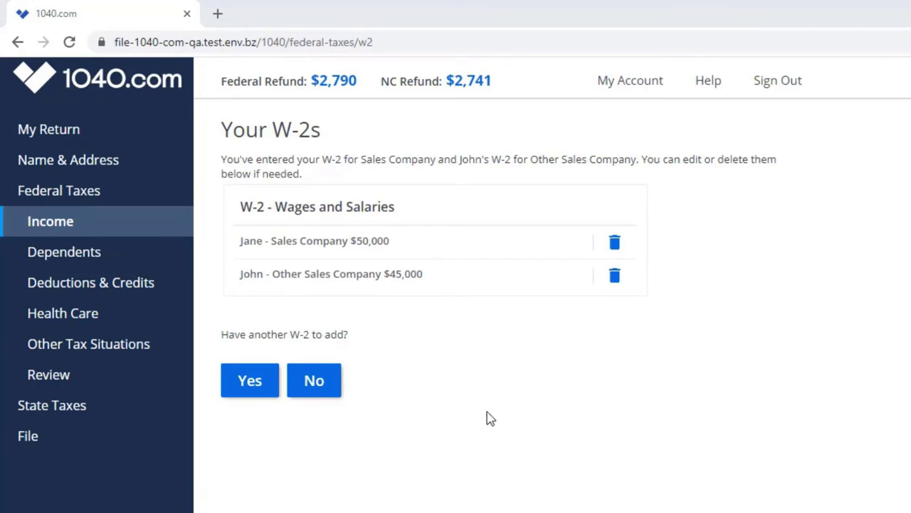
Step: Finish adding the W-2s and look over the Your Income overview
left_click(317, 383)
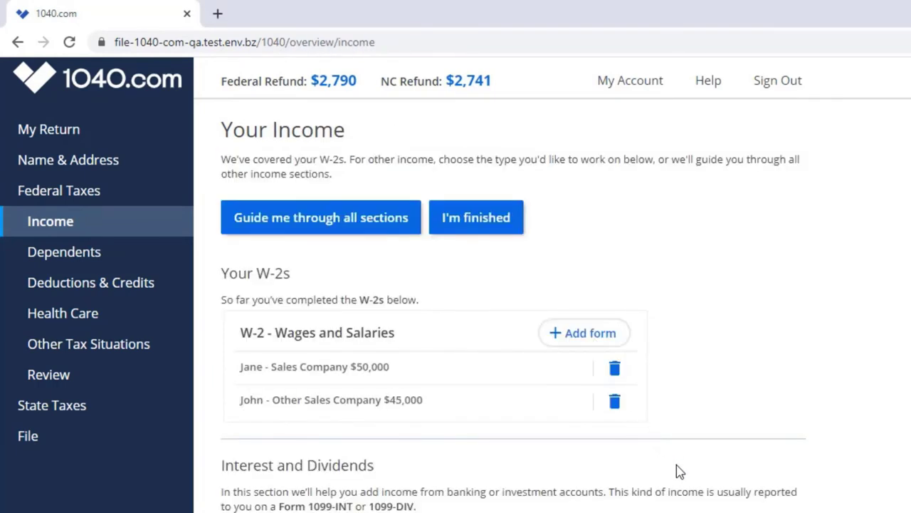
scroll(680, 471, "down", 3)
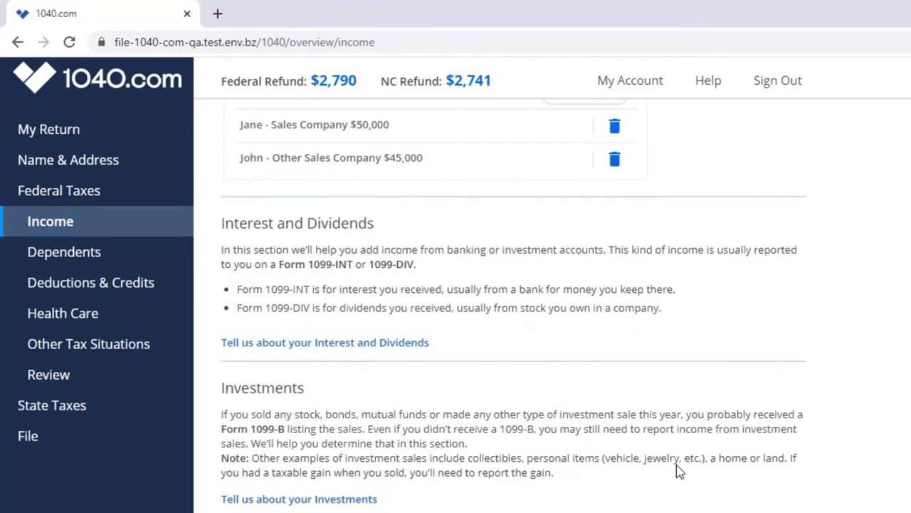
scroll(679, 470, "down", 2)
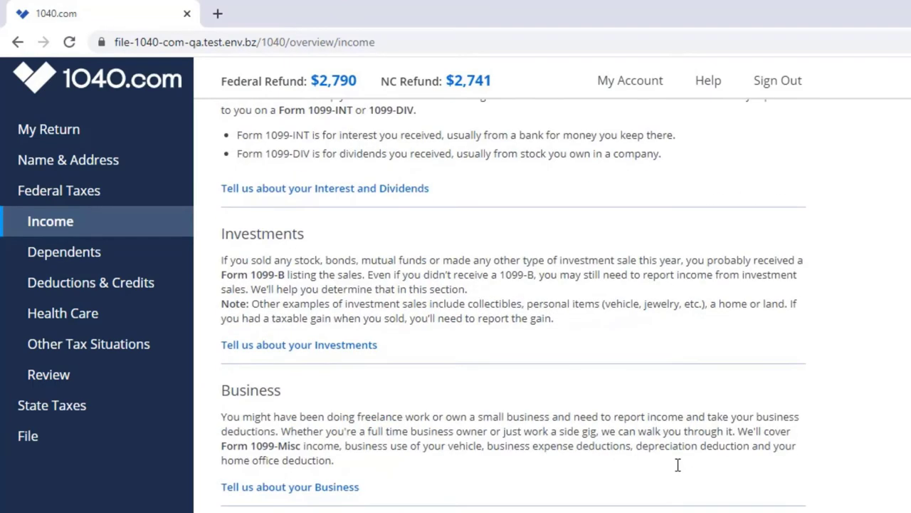
scroll(679, 472, "up", 3)
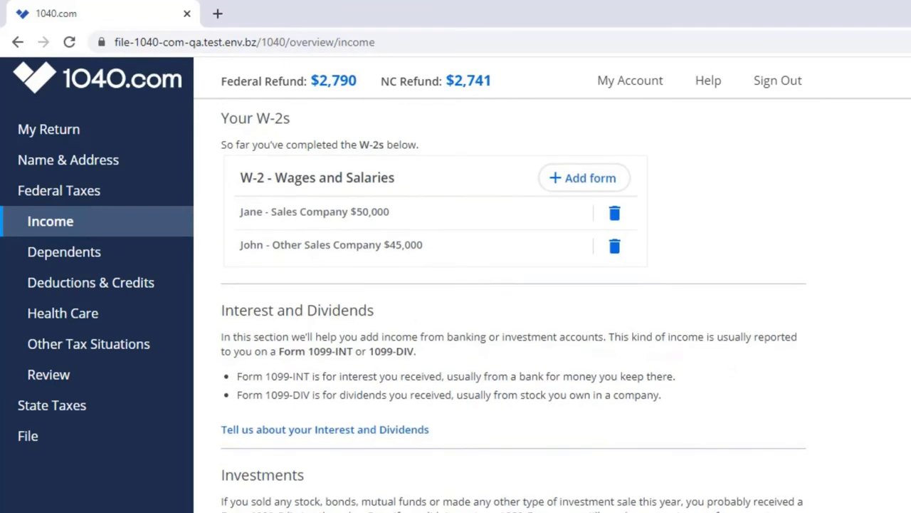
scroll(324, 361, "down", 1)
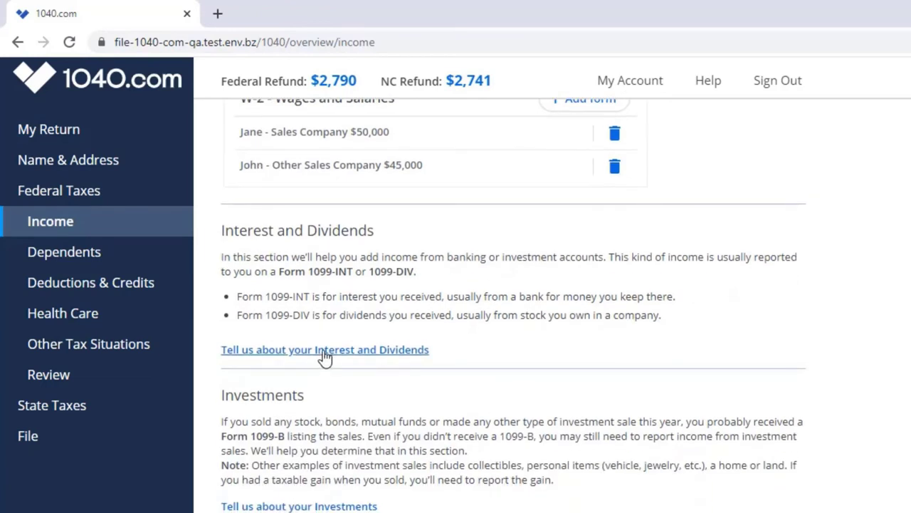
Step: Answer No to both the interest income and dividend income questions
left_click(324, 354)
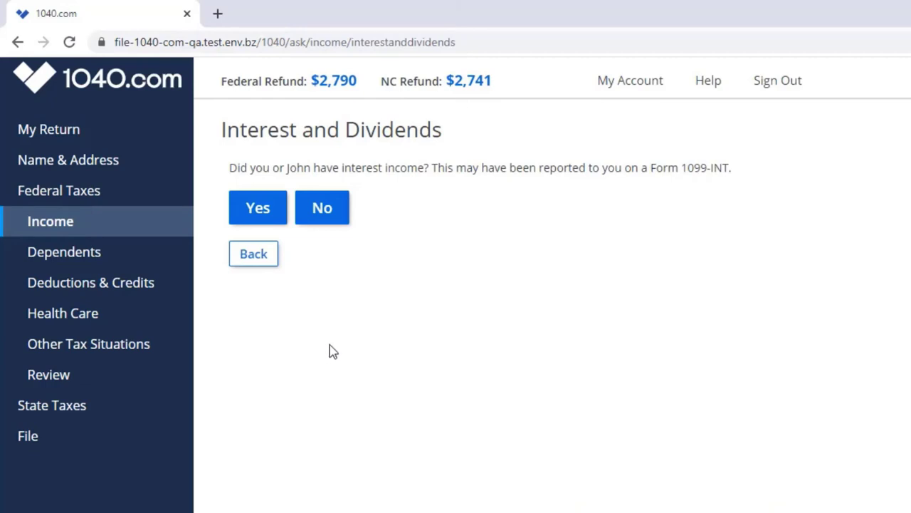
left_click(320, 222)
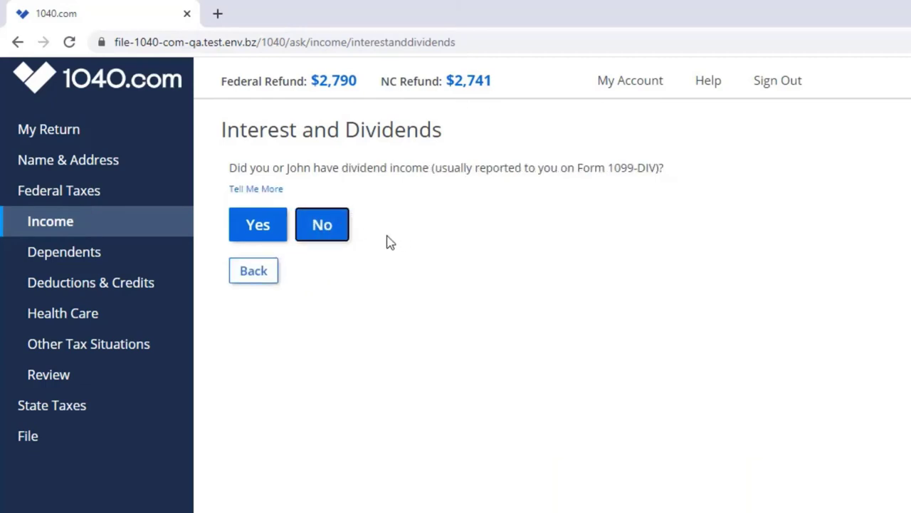
left_click(327, 235)
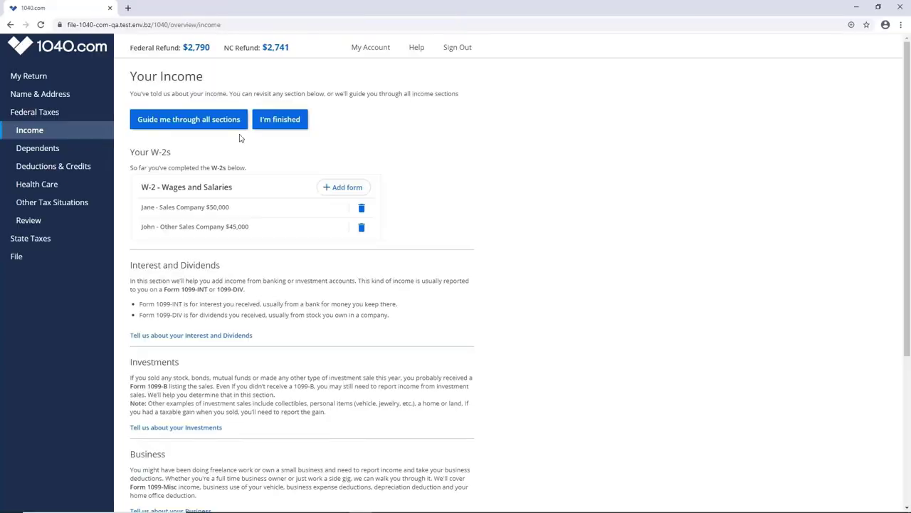
scroll(453, 509, "down", 5)
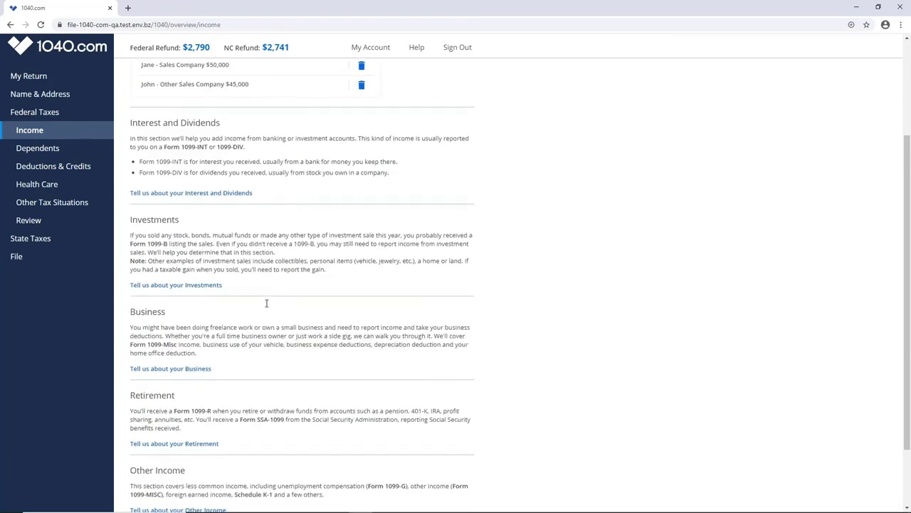
scroll(266, 303, "down", 2)
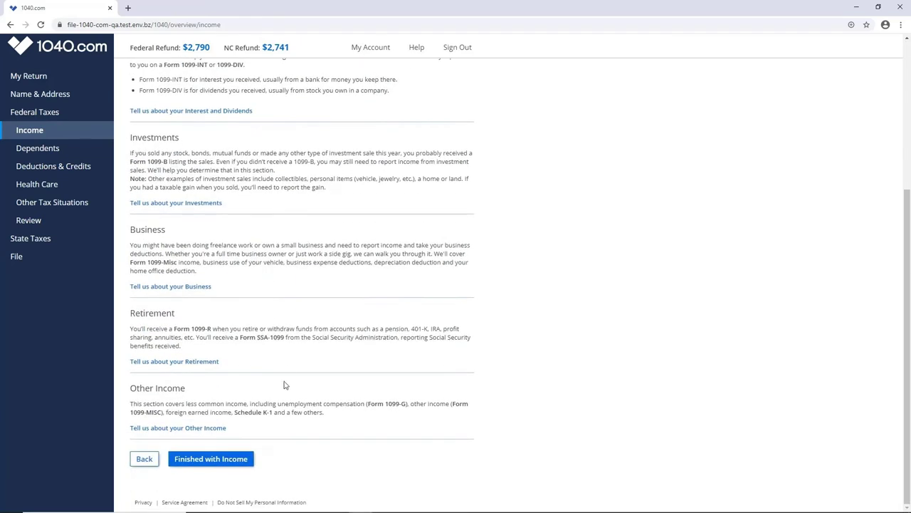
Step: Finish the income section and start a dependent eligibility check with Son as the relationship
left_click(218, 460)
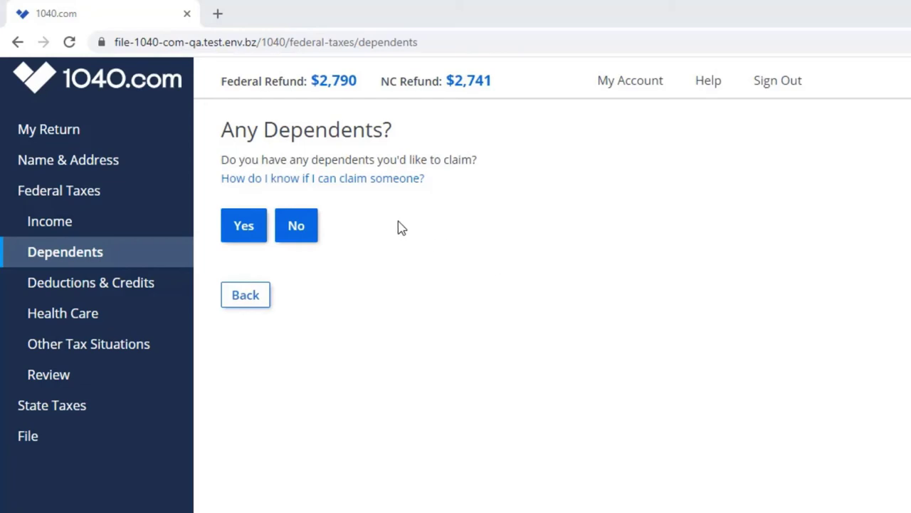
left_click(359, 179)
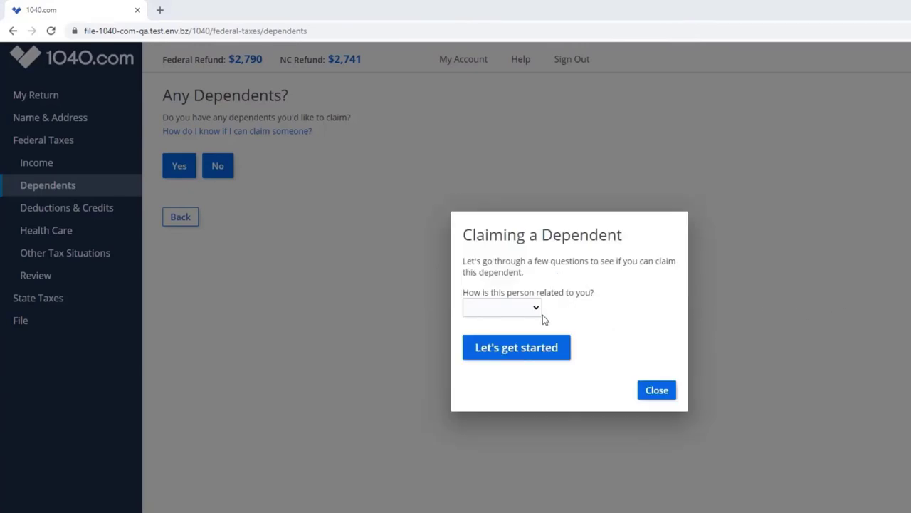
left_click(536, 309)
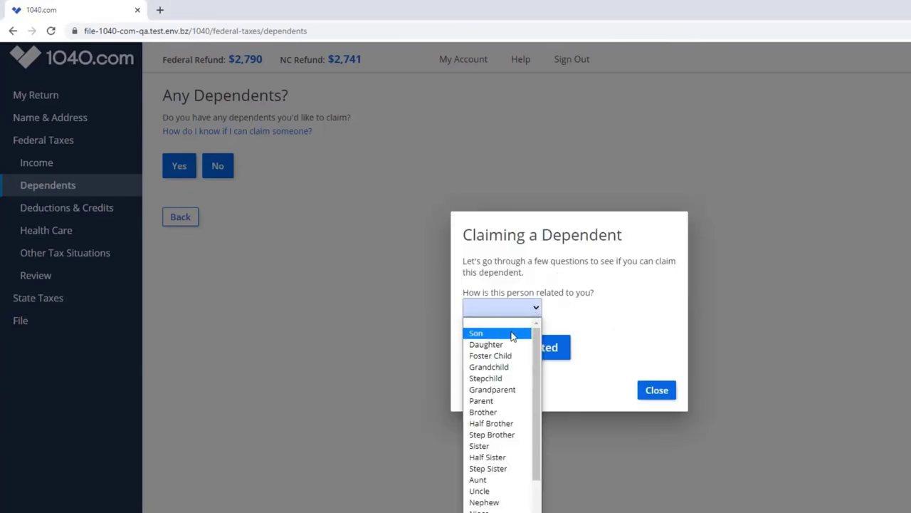
left_click(511, 336)
Step: Answer the son's eligibility questions: unmarried, U.S. citizen, lived with them, not self-supporting, unclaimed
left_click(504, 329)
left_click(539, 329)
left_click(494, 338)
left_click(492, 328)
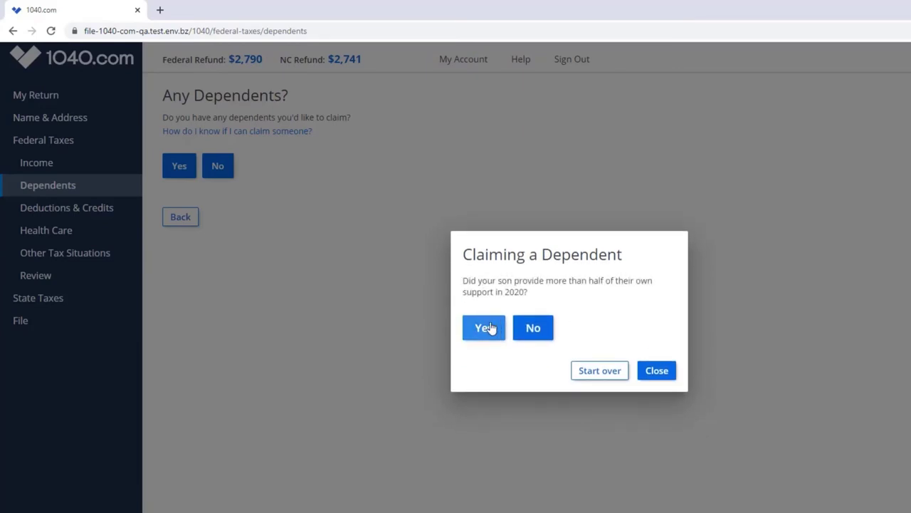
left_click(540, 327)
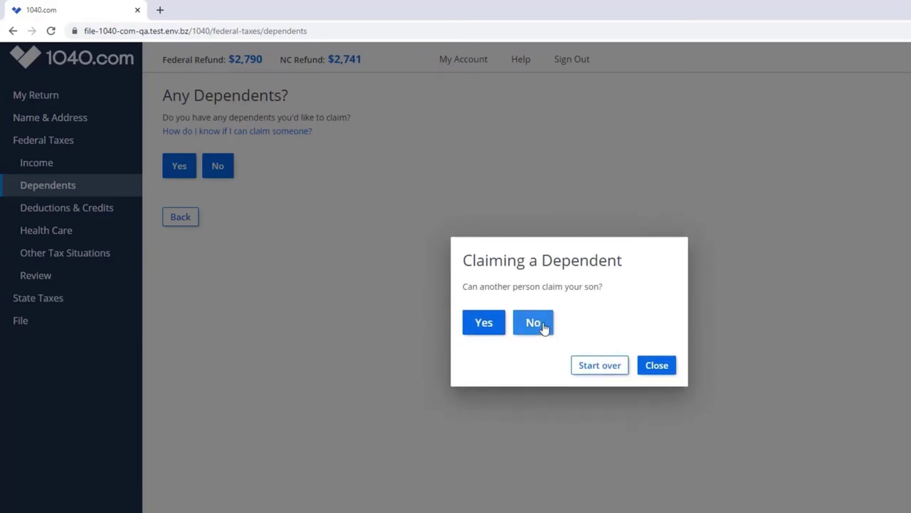
left_click(541, 326)
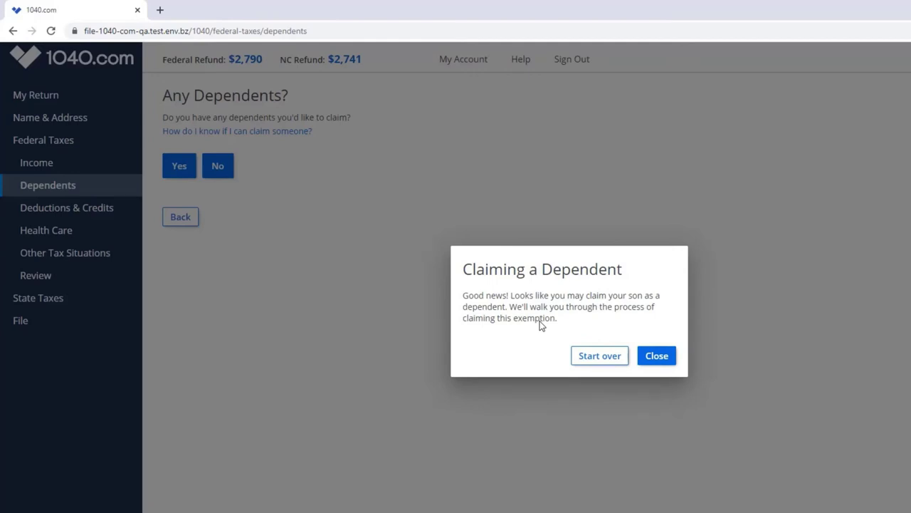
left_click(659, 356)
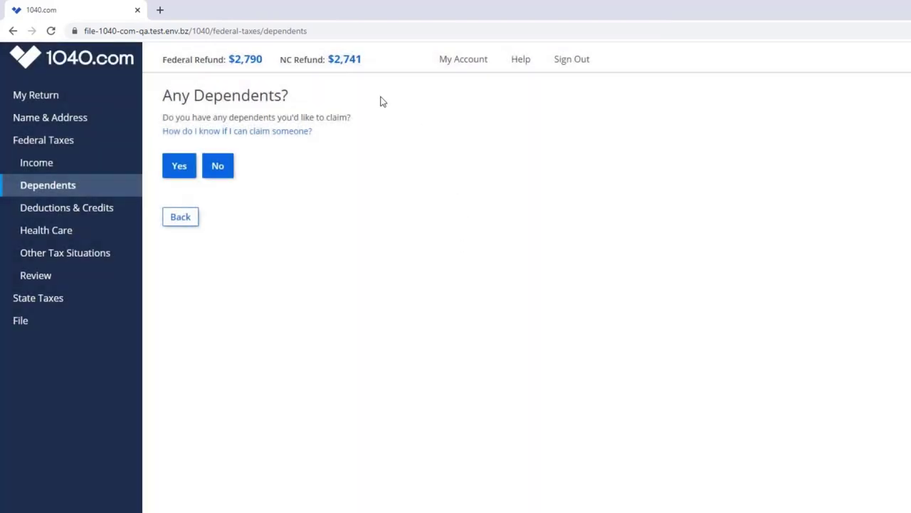
Step: Say yes to having dependents and enter the son's first name, last name and Social Security number
left_click(179, 167)
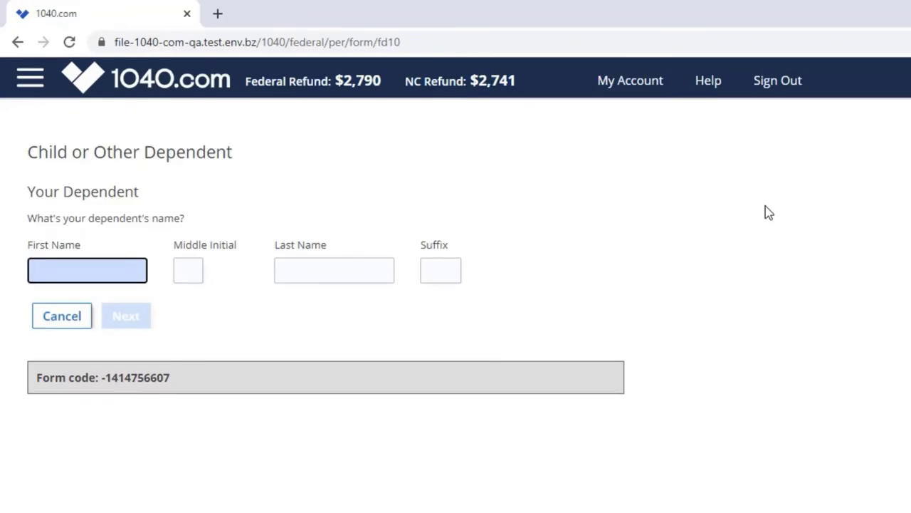
type("Johnny")
key("Tab")
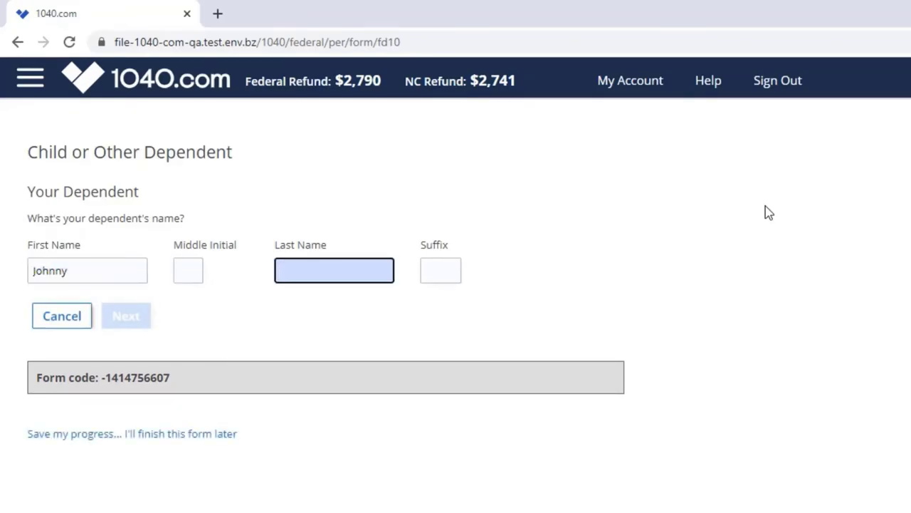
type("Doe")
key("Return")
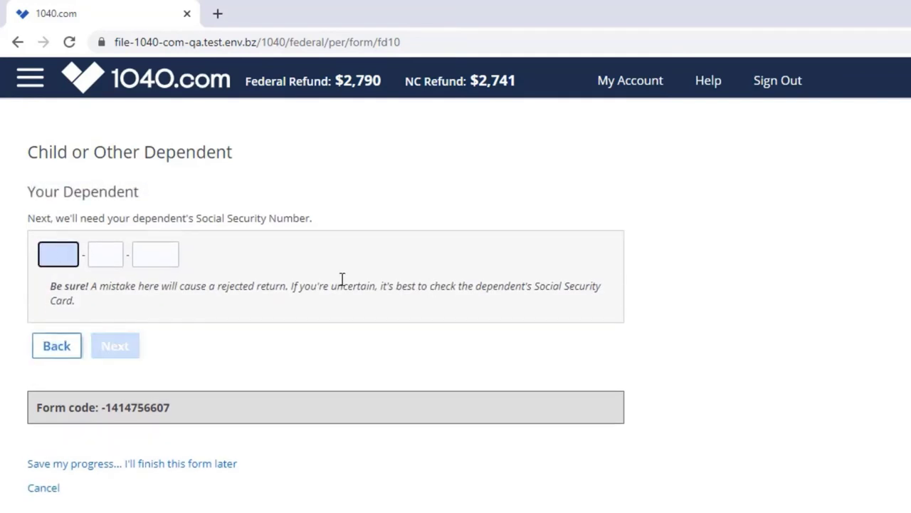
left_click(108, 347)
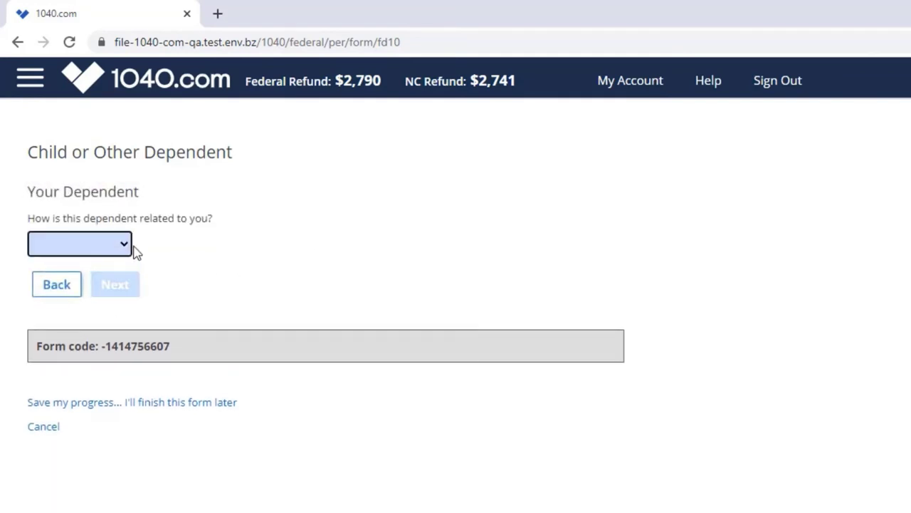
Step: Set the dependent's relationship to Son and pick his birth date
left_click(79, 245)
left_click(132, 294)
left_click(121, 245)
left_click(152, 275)
left_click(134, 401)
left_click(136, 296)
Step: Answer the residency, dependent care and Earned Income Credit questions for the son
left_click(49, 257)
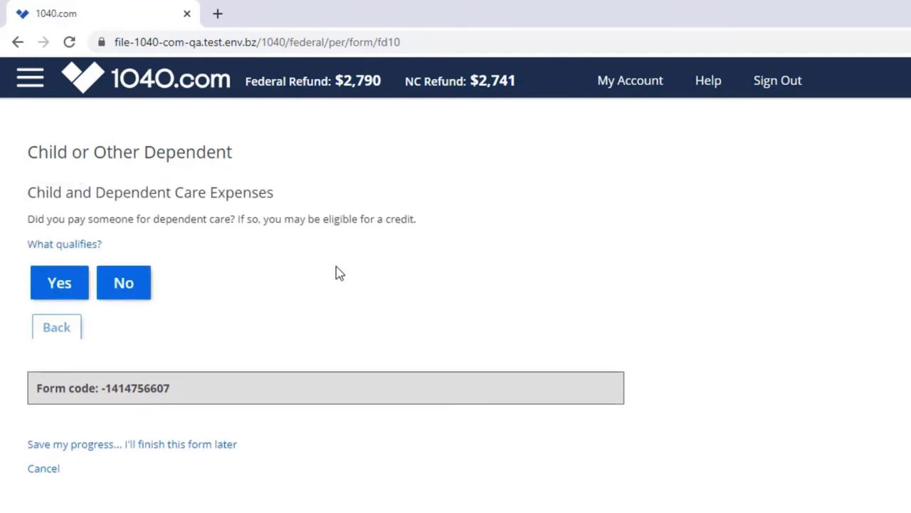
left_click(124, 282)
left_click(113, 261)
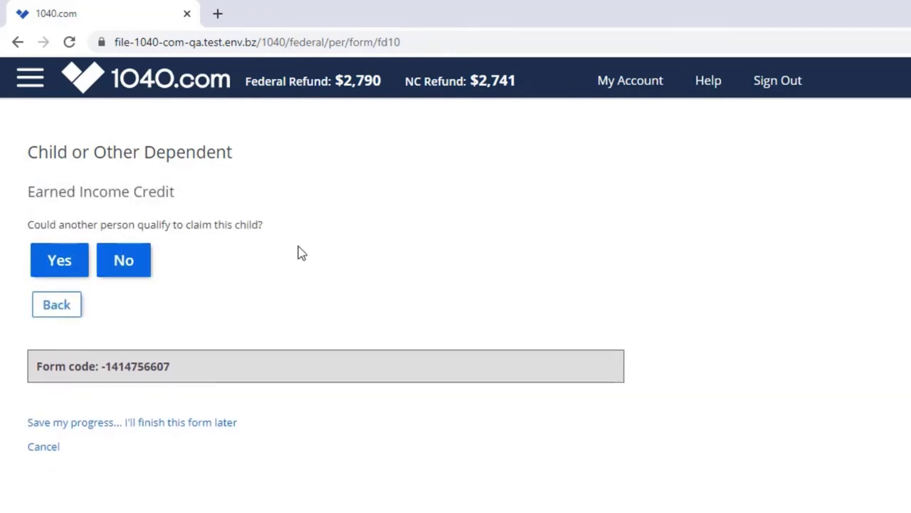
left_click(124, 258)
left_click(80, 326)
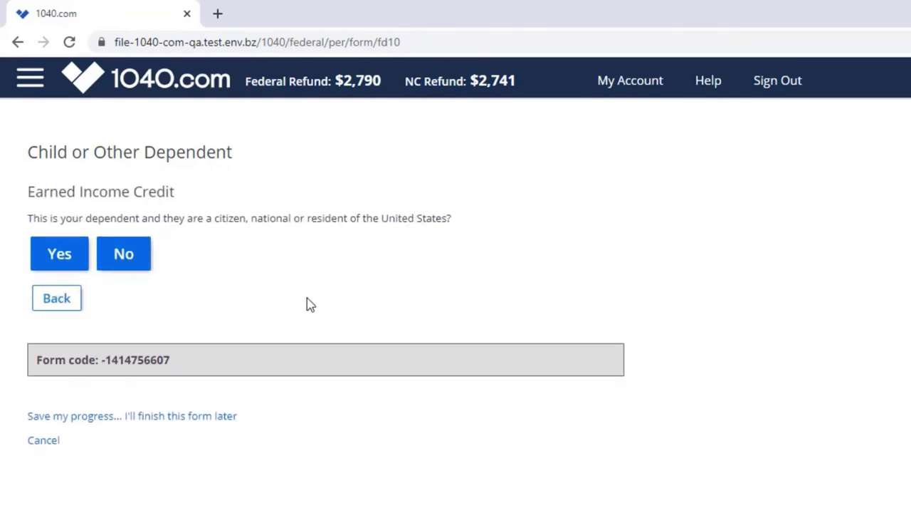
left_click(63, 263)
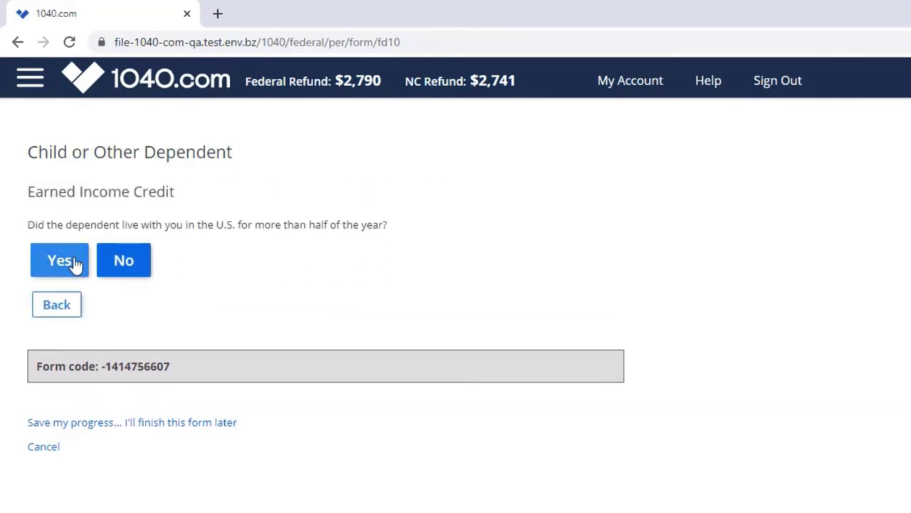
left_click(76, 262)
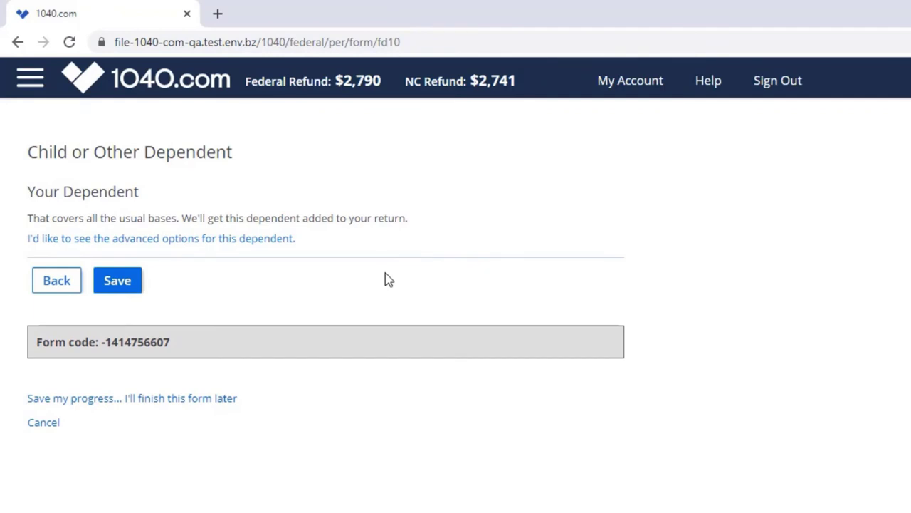
Step: Save the dependent, then answer federal review: no virtual currency, 1200 Recovery Rebate Credit, Armed Forces question
left_click(120, 282)
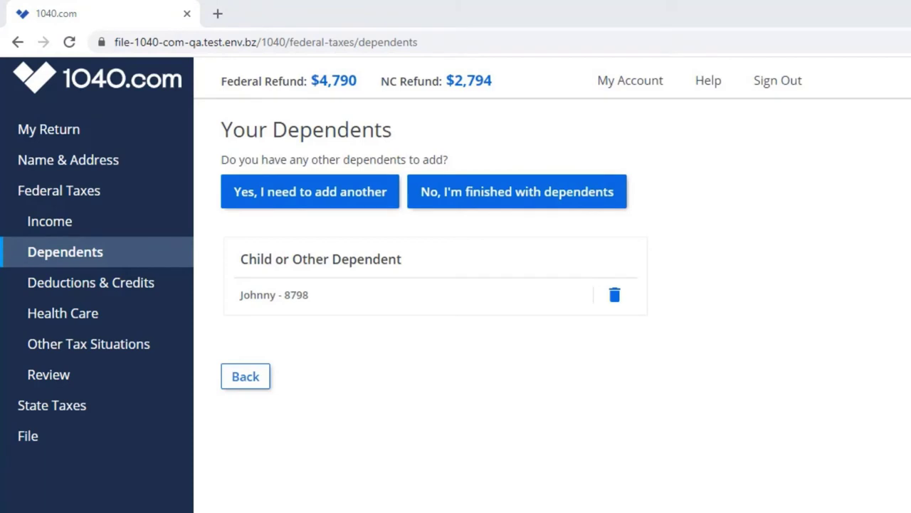
left_click(52, 376)
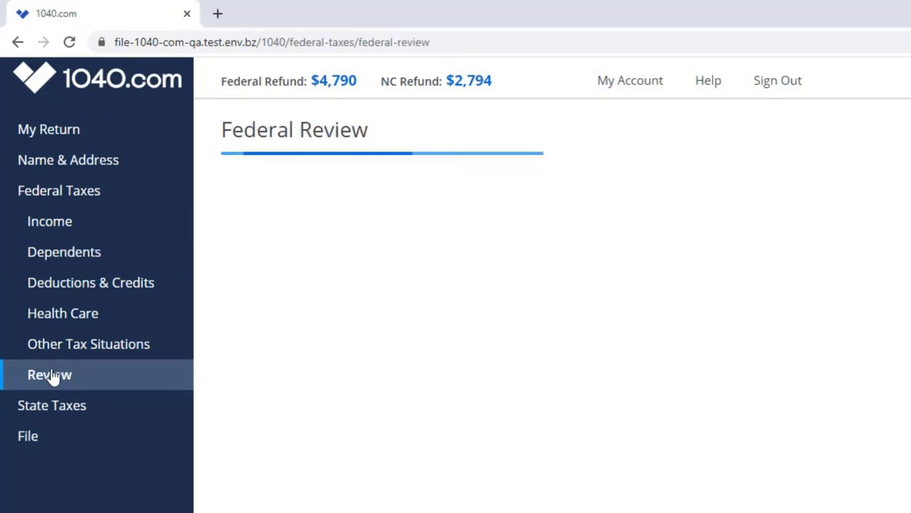
left_click(331, 299)
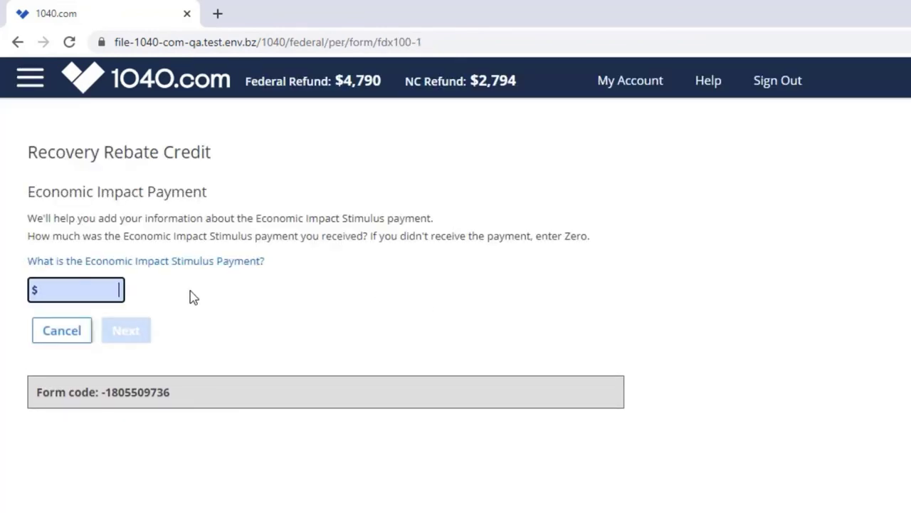
type("1200")
left_click(151, 328)
left_click(142, 252)
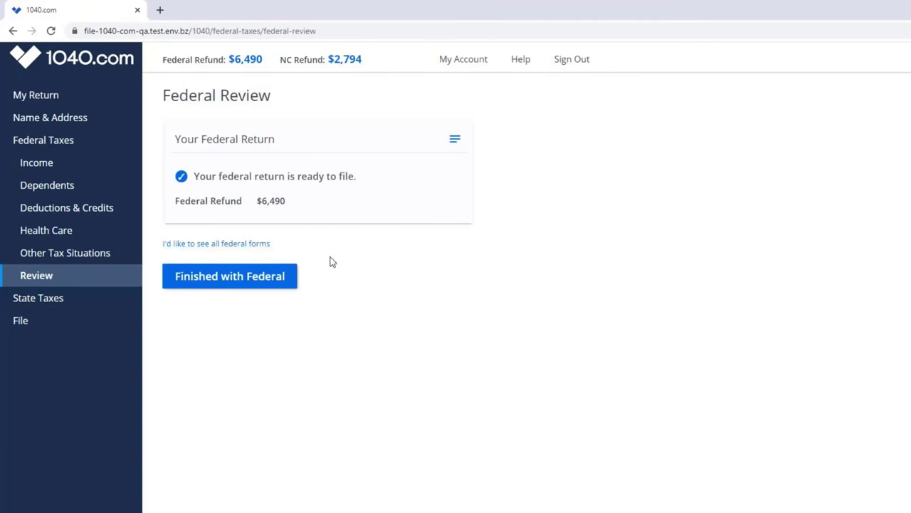
Step: List all federal forms on the return and open the North Carolina state summary
left_click(240, 245)
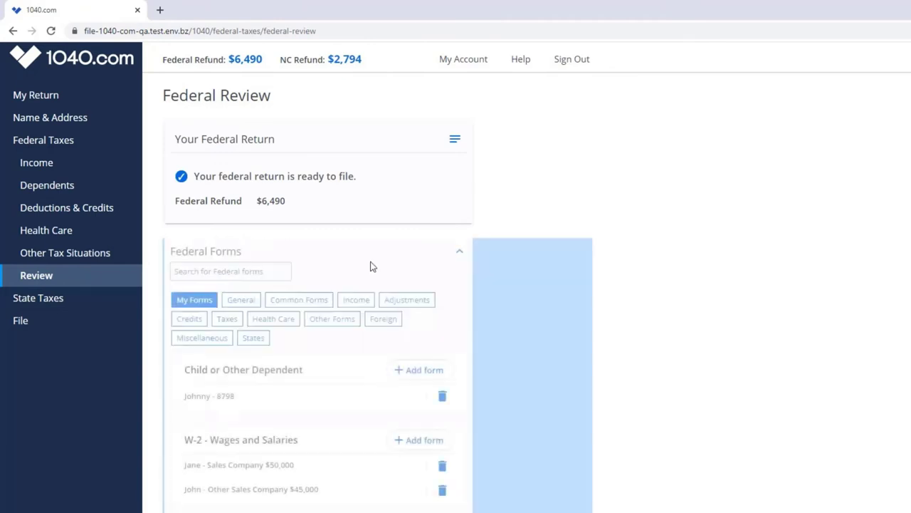
scroll(653, 327, "down", 3)
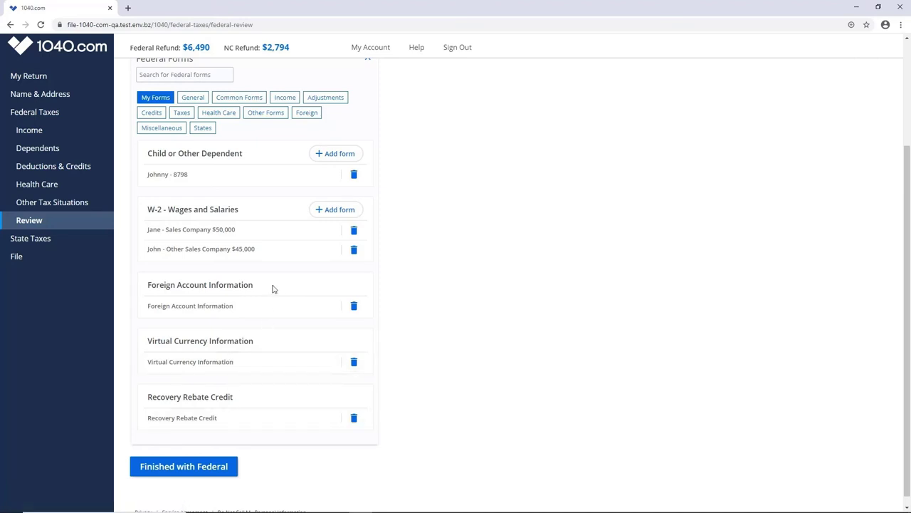
left_click(33, 239)
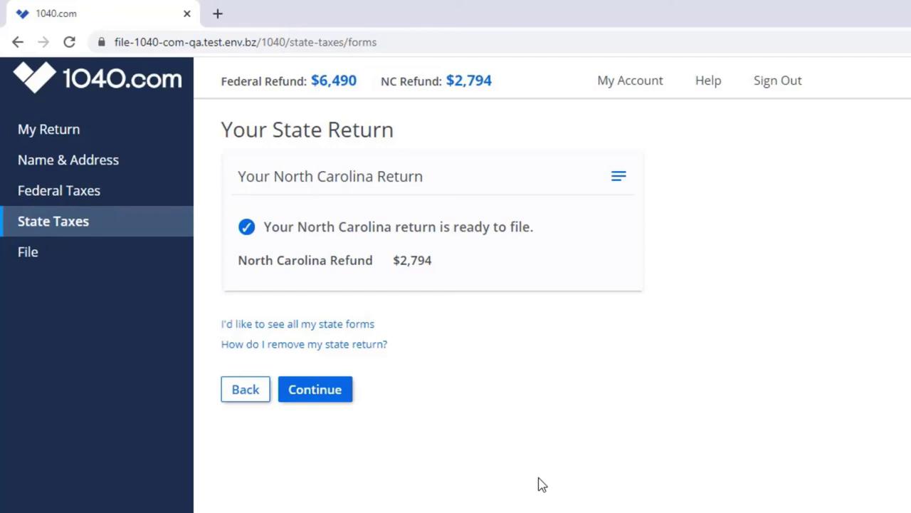
Step: Open the filing overview, scroll through the 13-page PDF preview, and return to the 1040.com tab
left_click(52, 262)
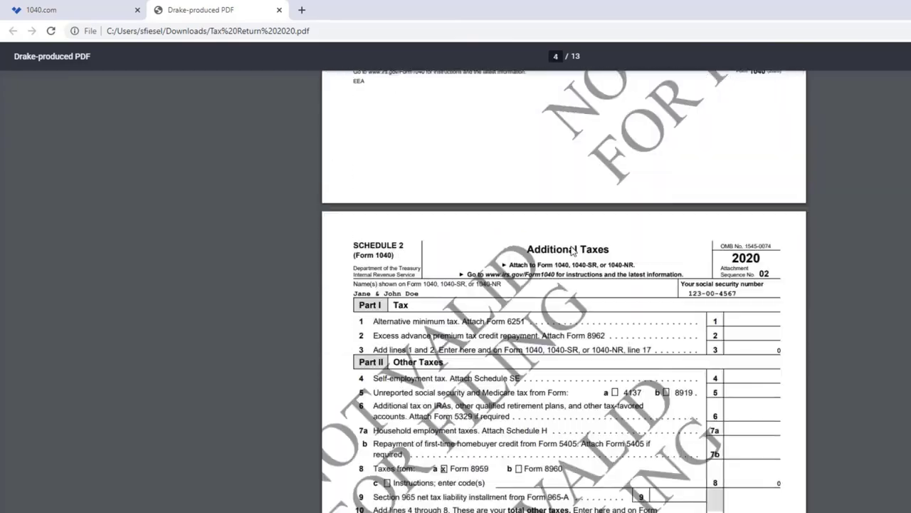
scroll(572, 250, "down", 15)
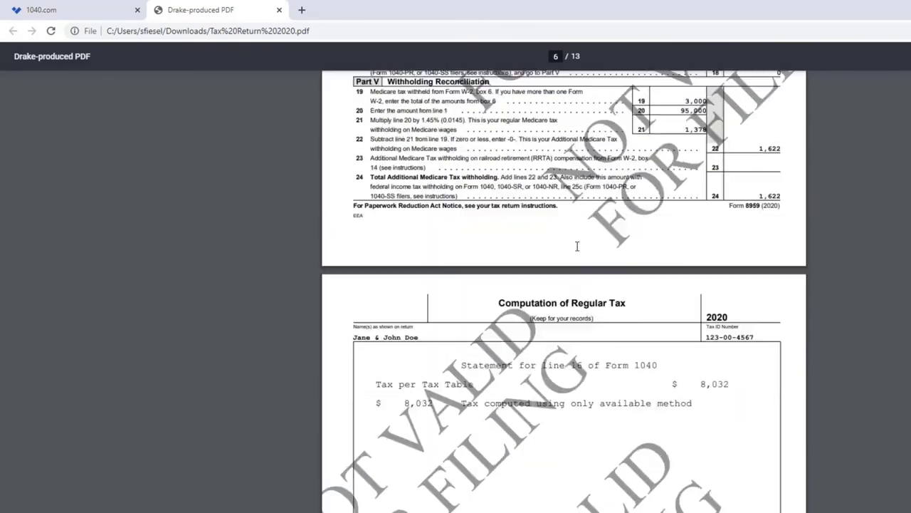
scroll(577, 248, "up", 15)
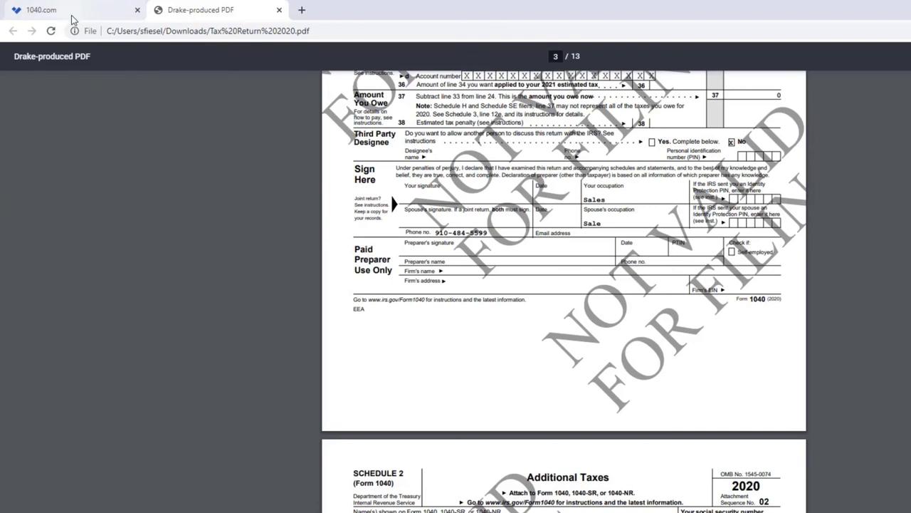
left_click(71, 11)
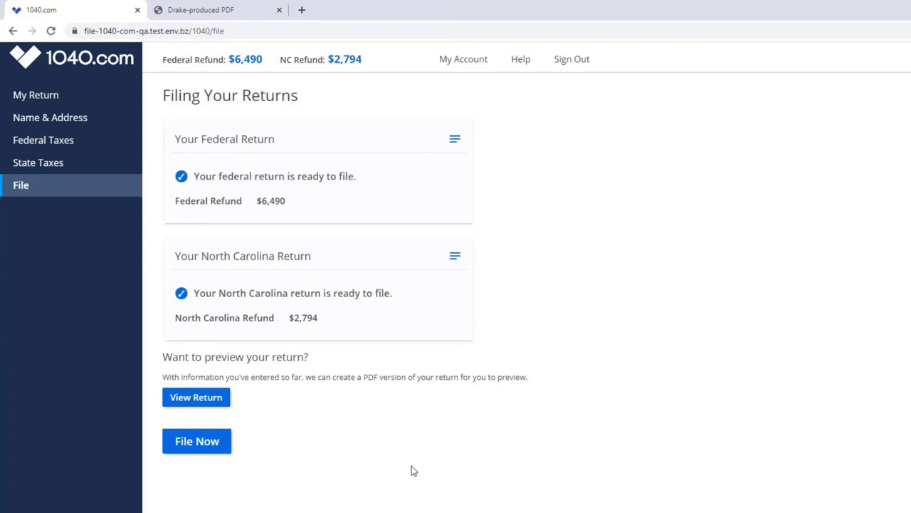
Step: Start filing, pass the double-check and next-steps pages, and opt out of North Carolina e-filing
left_click(214, 448)
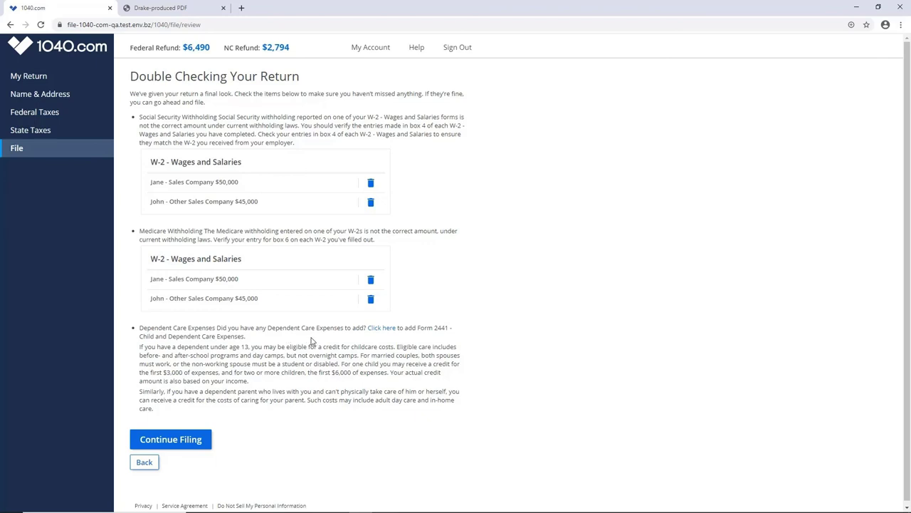
left_click(182, 440)
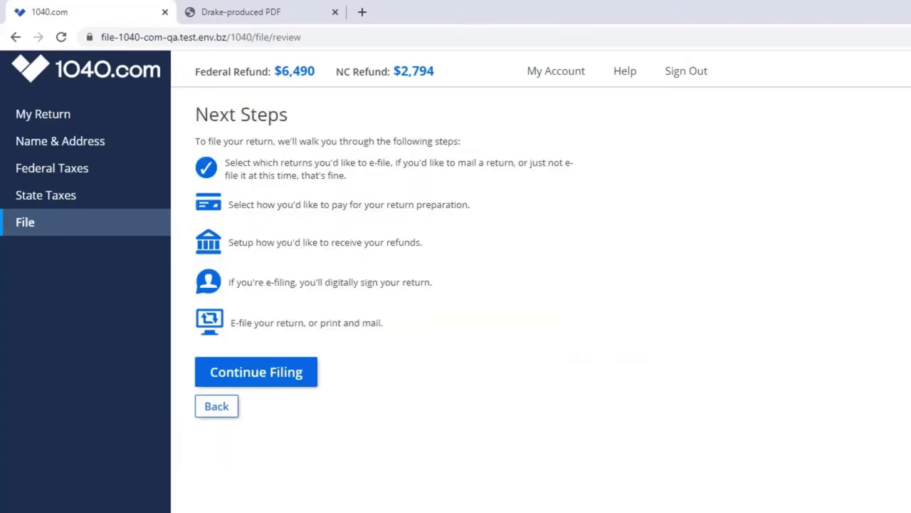
left_click(263, 378)
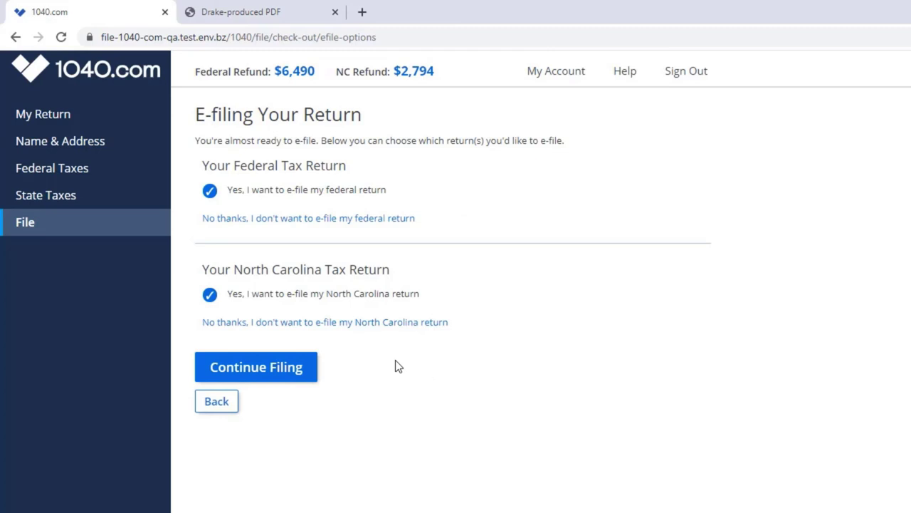
left_click(362, 330)
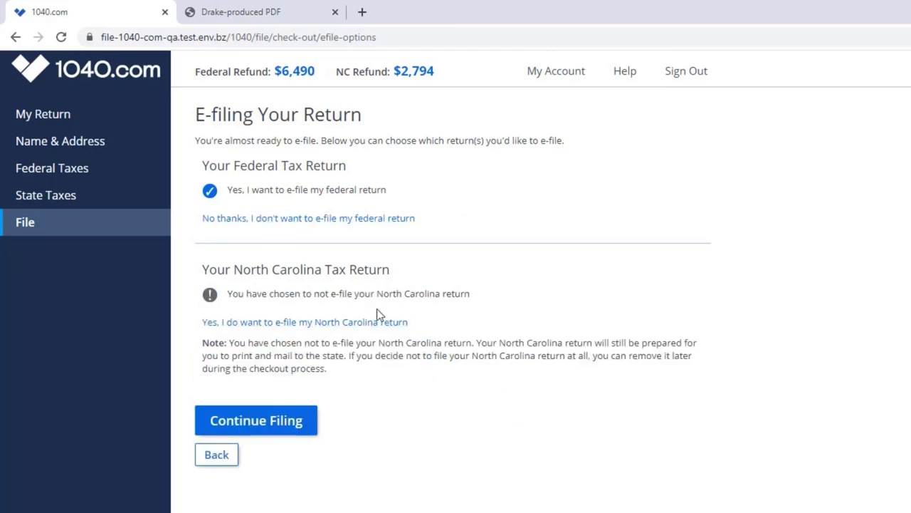
Step: Switch North Carolina back to e-file and skip the Protection Plus offer
left_click(403, 324)
left_click(308, 367)
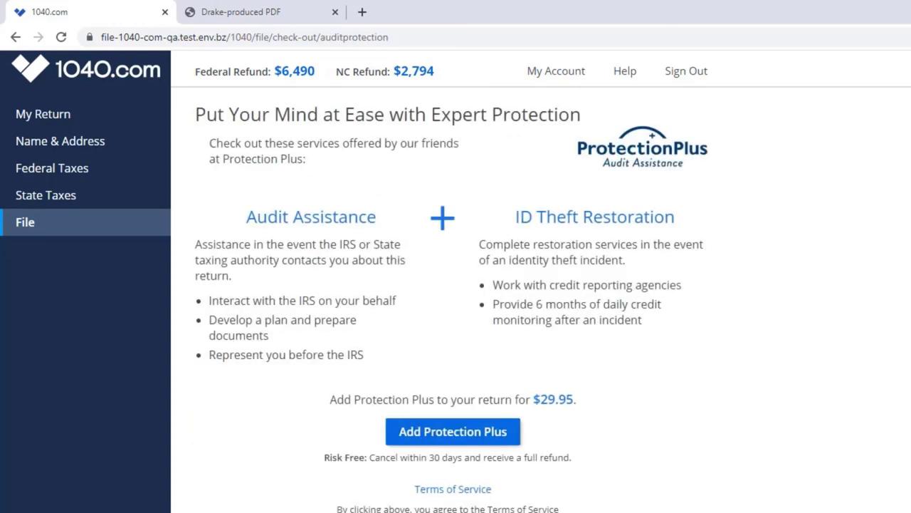
left_click(453, 431)
left_click(282, 434)
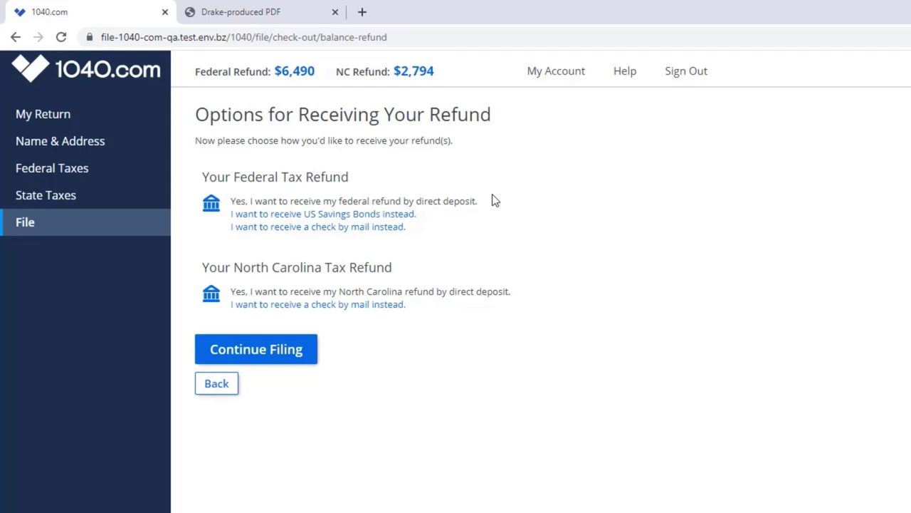
Step: Choose mailed checks for both federal and North Carolina refunds and decline state identification
left_click(376, 226)
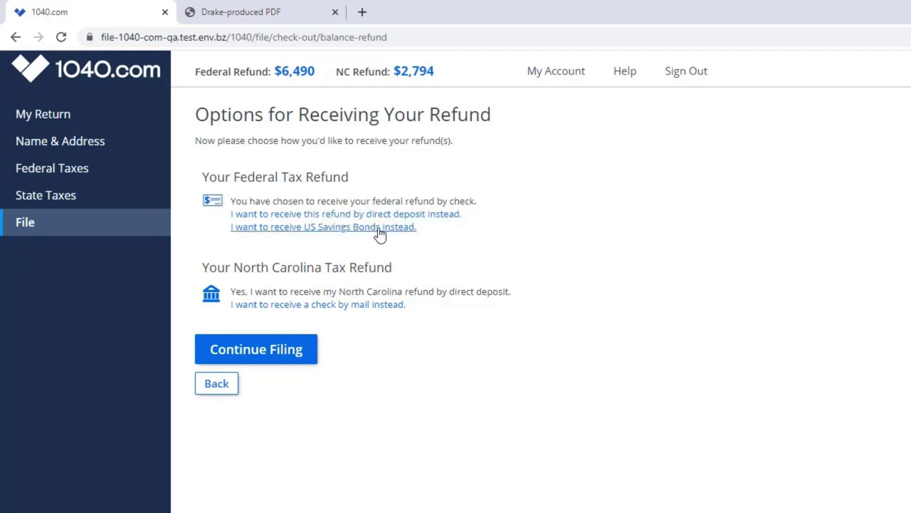
left_click(367, 305)
left_click(298, 363)
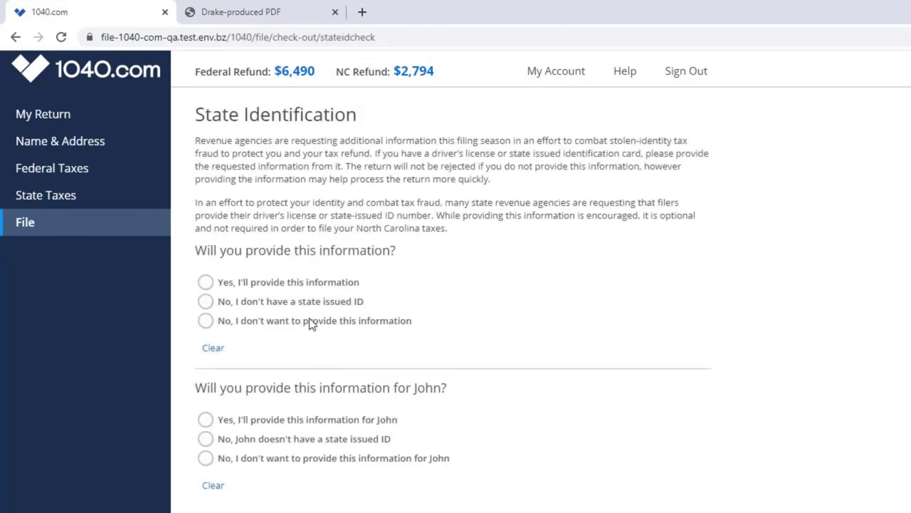
left_click(205, 320)
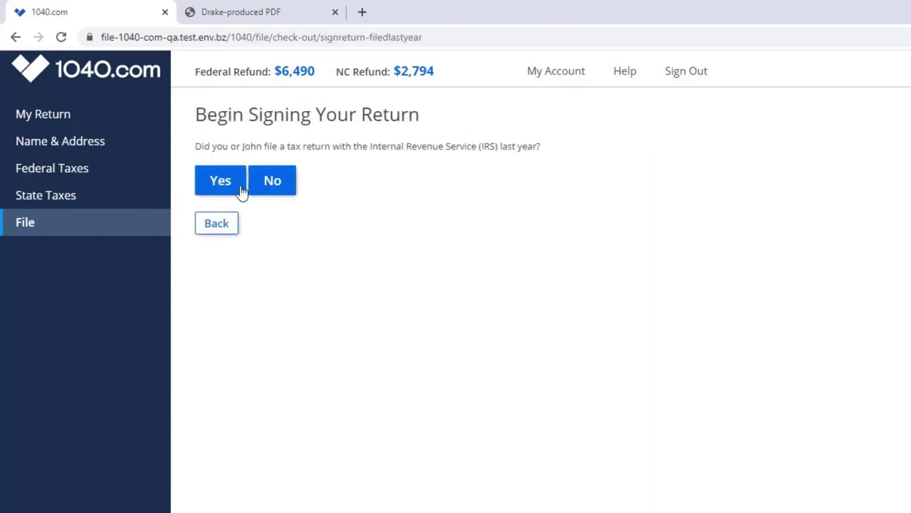
Step: Confirm last year's filing and enter 2019 AGIs of 45000 and 50000 for the spouses
left_click(238, 185)
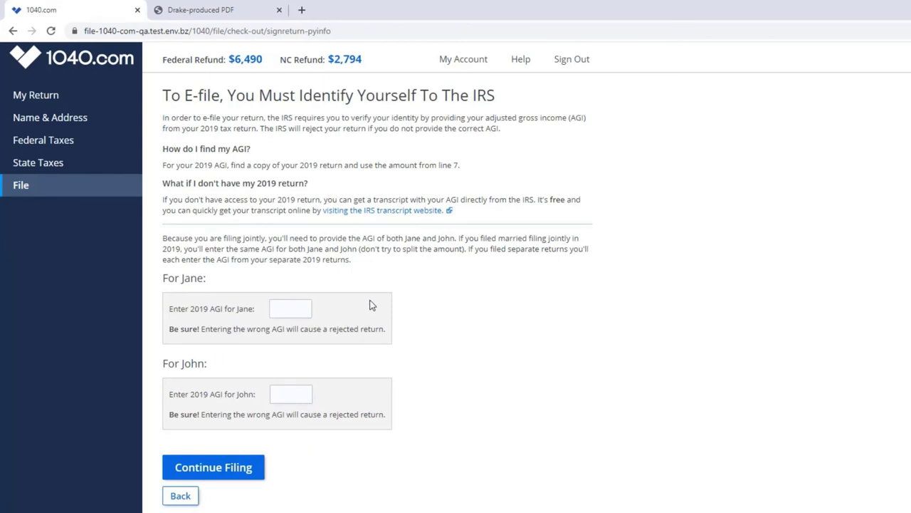
left_click(299, 307)
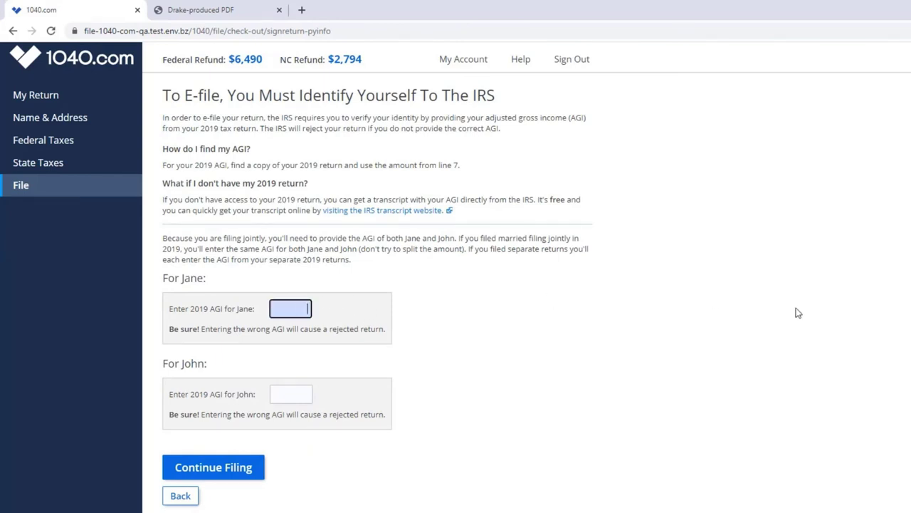
type("45000")
left_click(294, 393)
type("50000")
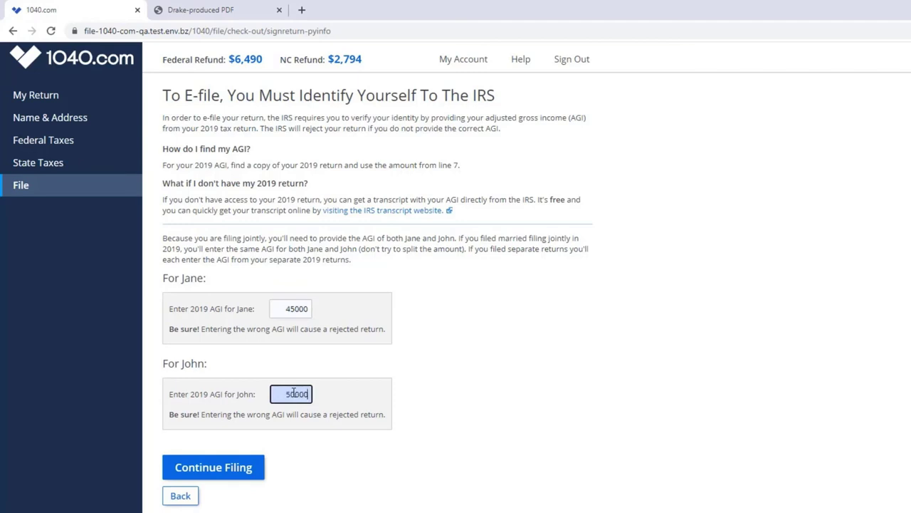
left_click(223, 476)
Step: Answer no IRS identity PIN, enter both spouses' signing PINs, accept both consents, and sign
left_click(260, 174)
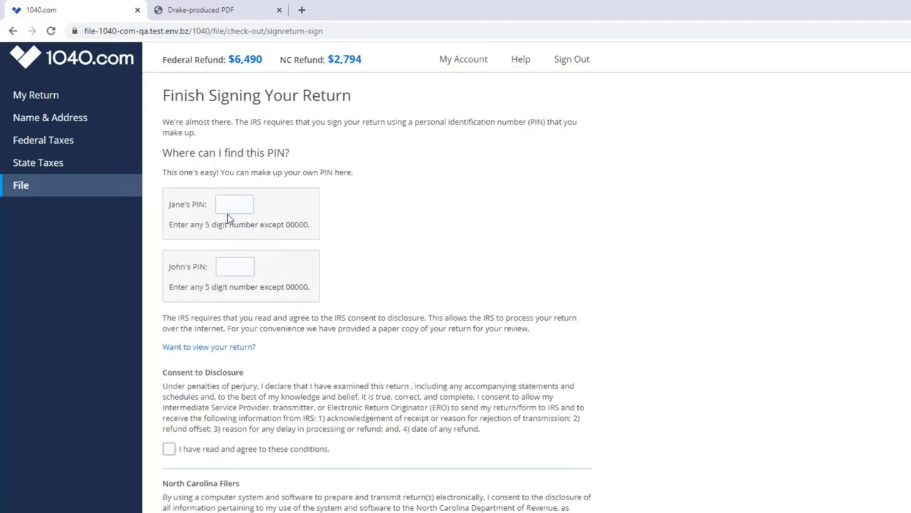
left_click(227, 211)
type("45678")
left_click(231, 265)
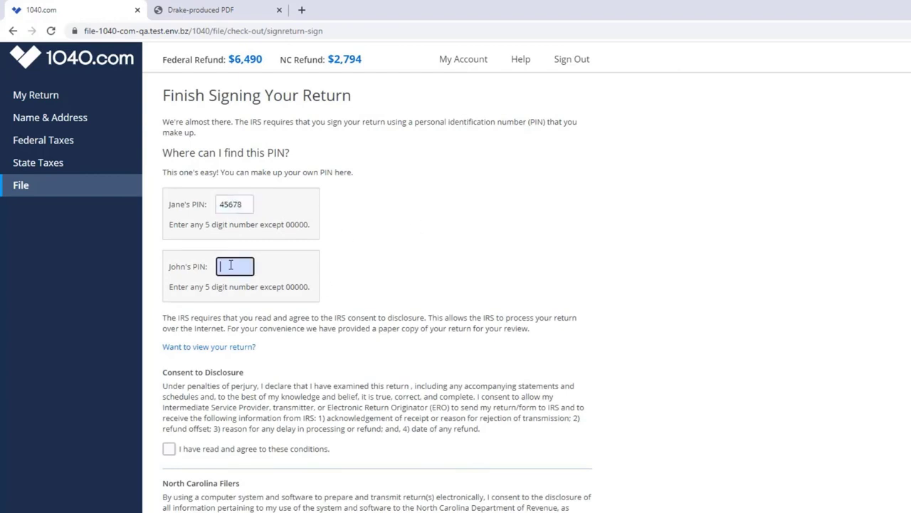
type("89787")
left_click(168, 449)
left_click(169, 512)
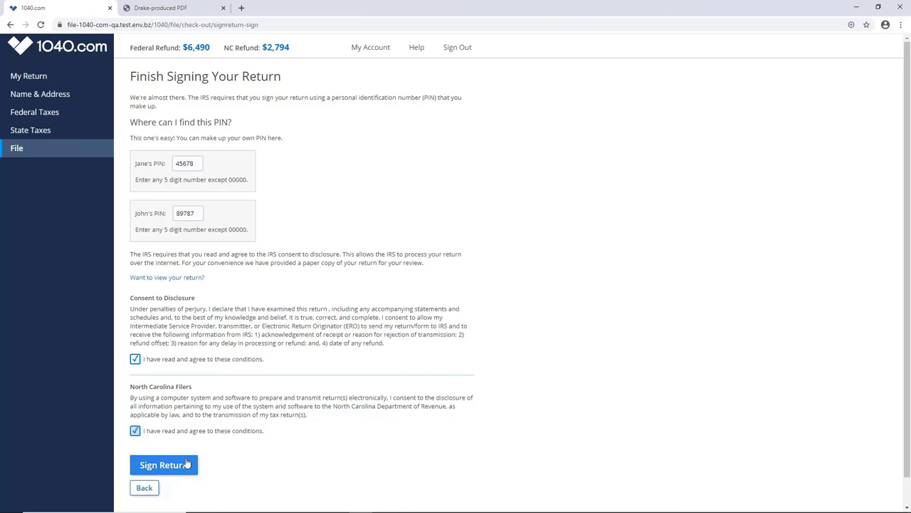
left_click(180, 468)
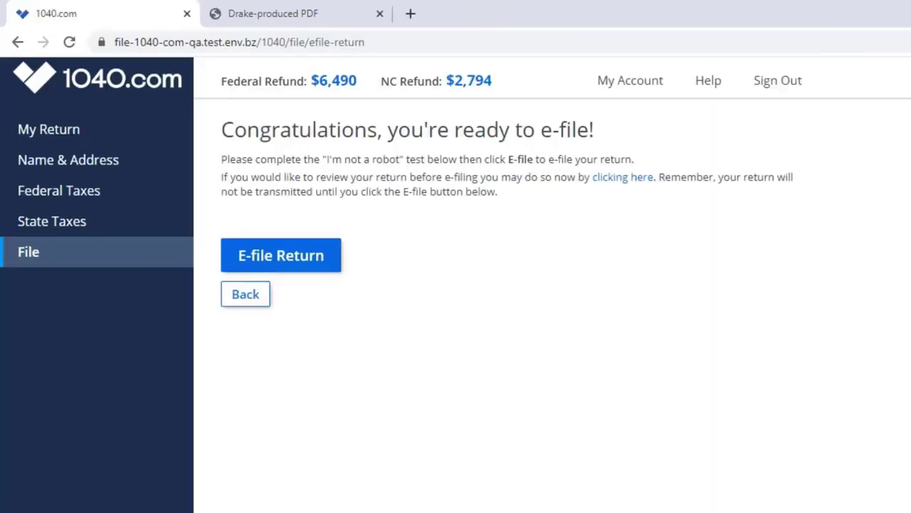